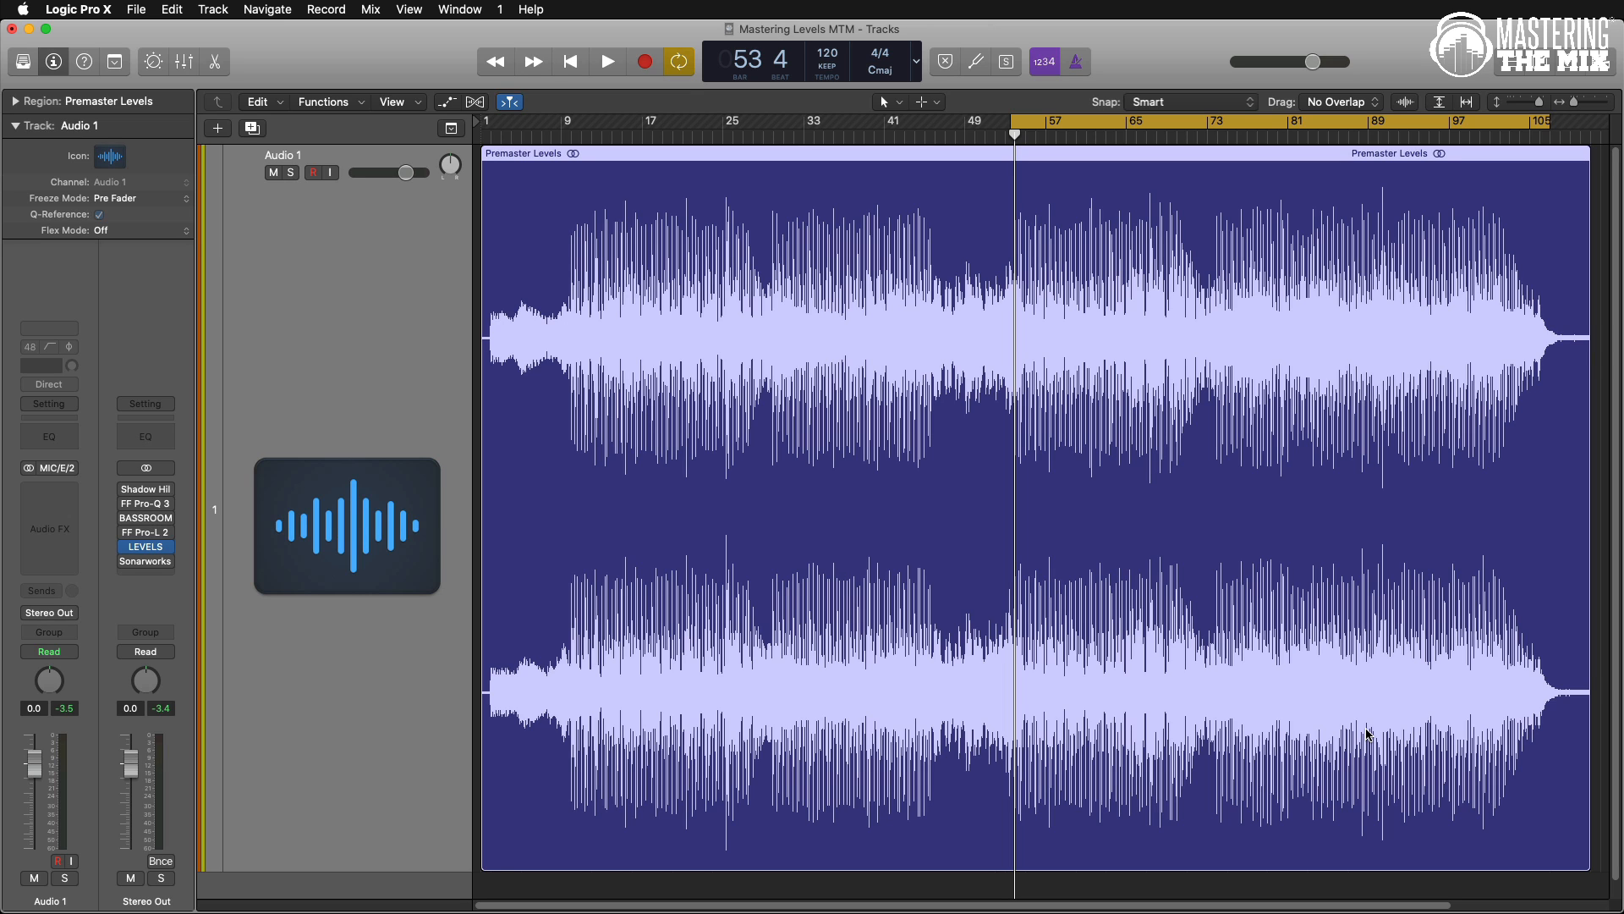
# Play the Premaster Levels region briefly from the start of the cycle range and check the output meters.
pyautogui.press('super+Right')
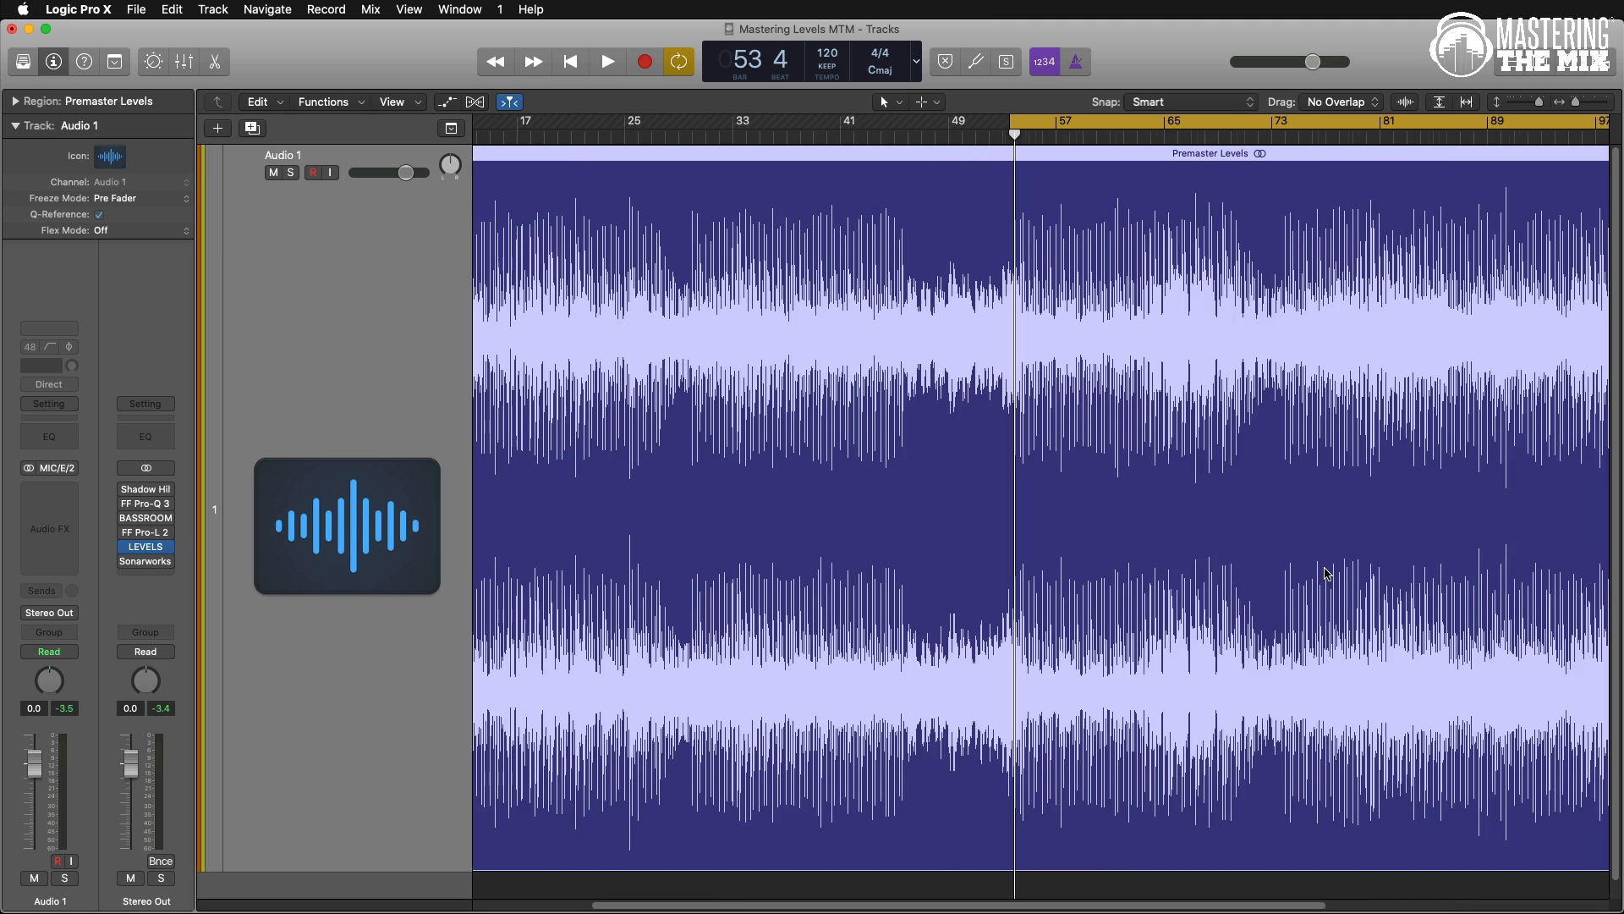
pyautogui.press('super+Left')
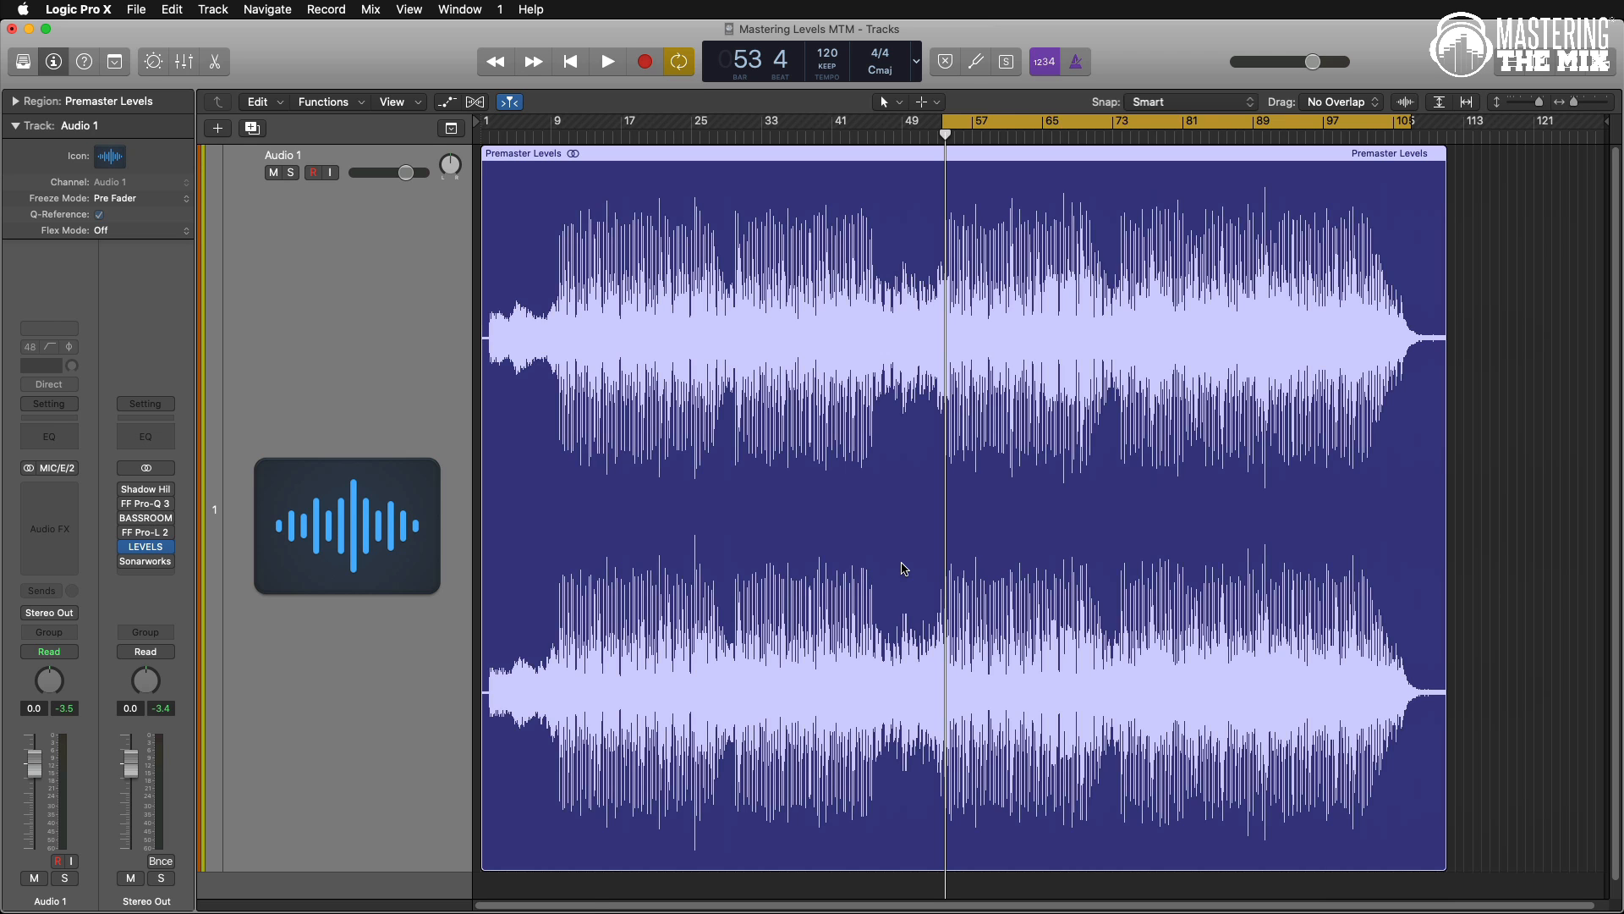
pyautogui.press('super+Right')
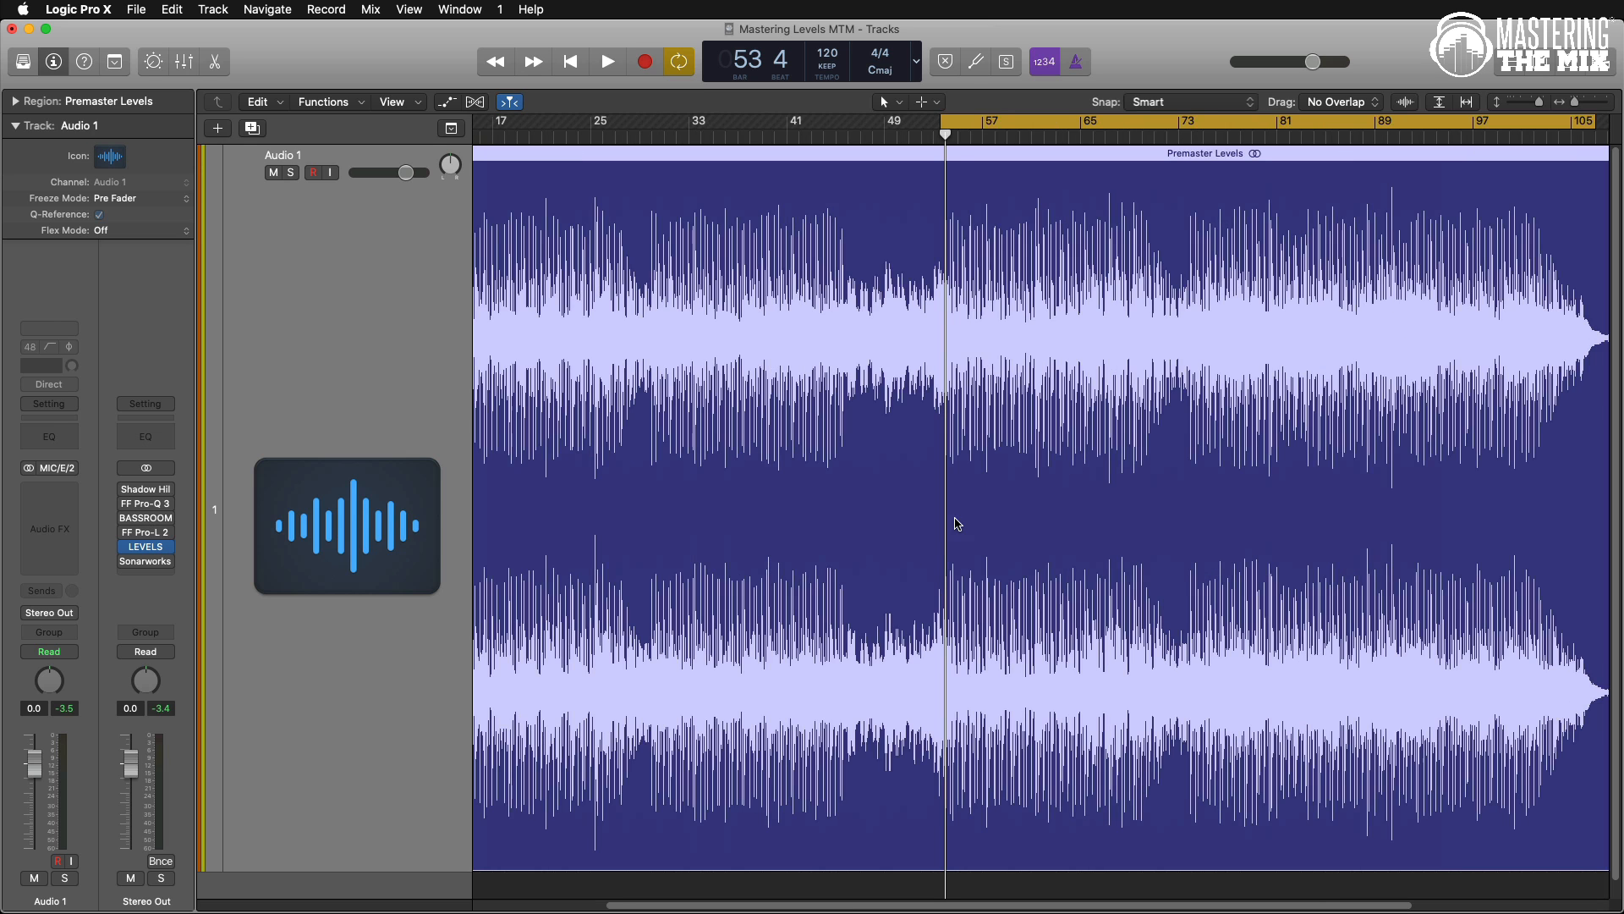
pyautogui.press('space')
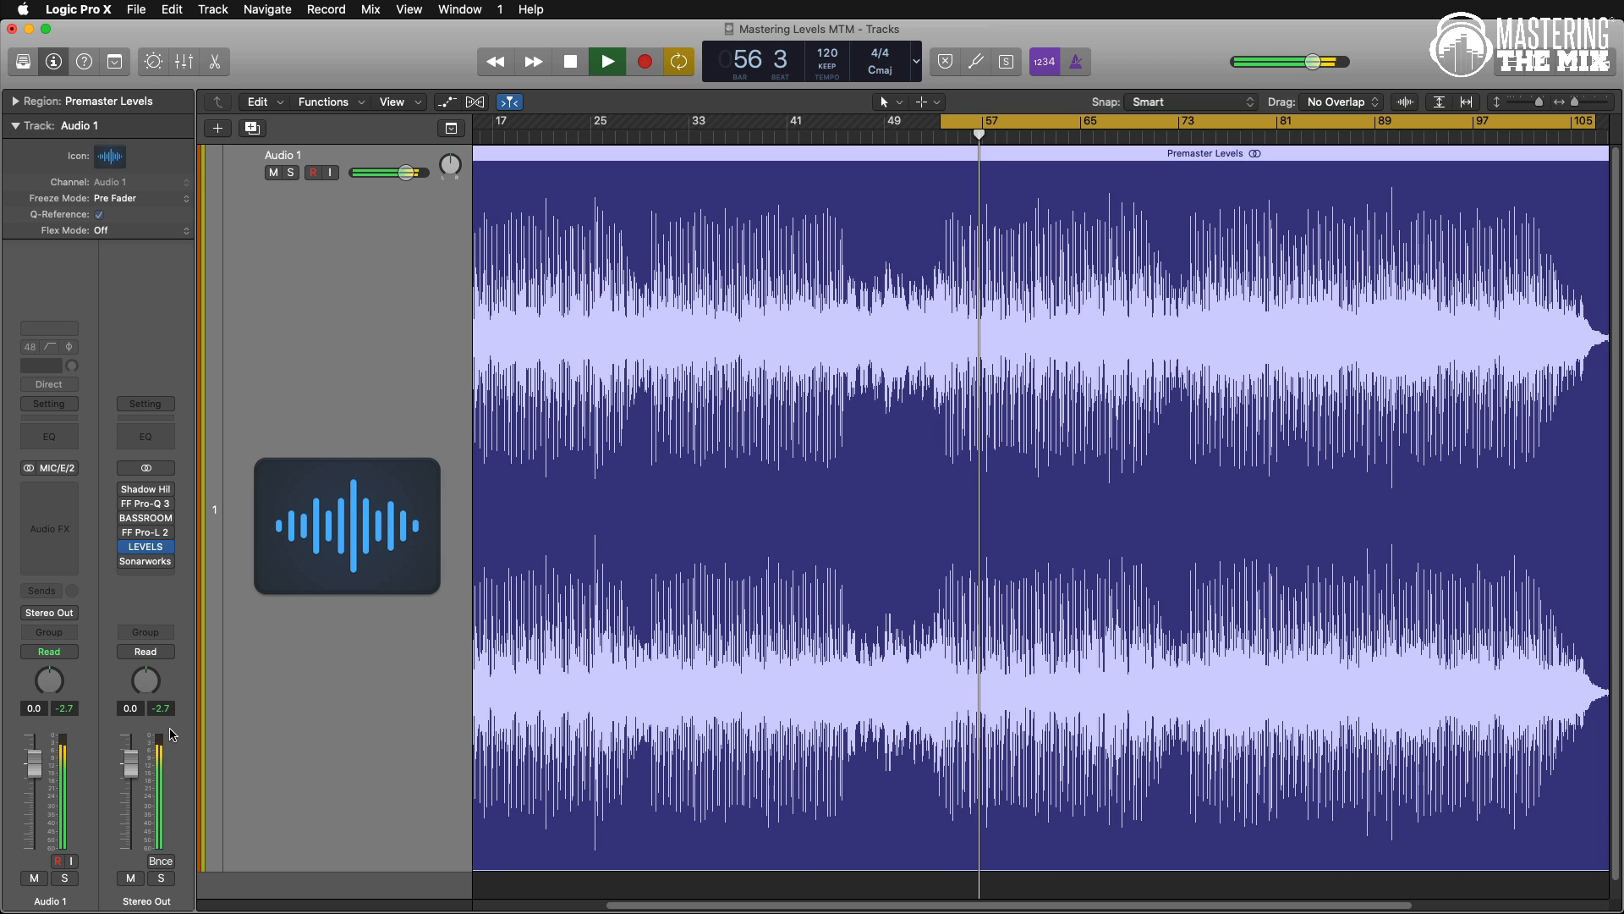
pyautogui.press('space')
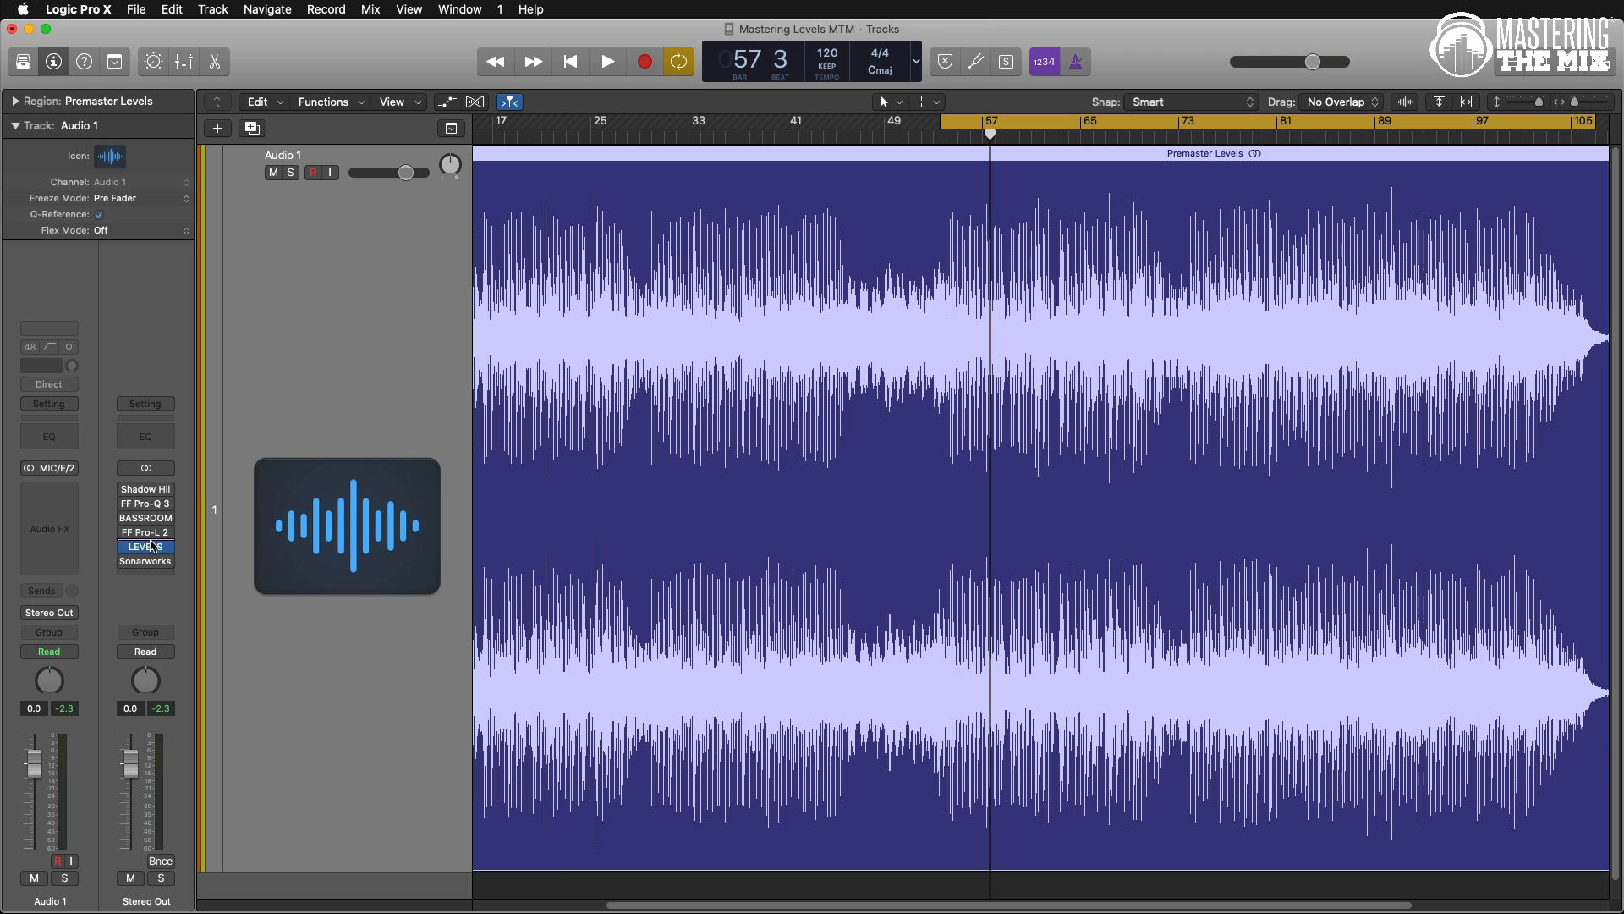
# Check the premaster's true peak, dynamic range and LUFS in the Stereo Out LEVELS plug-in during playback, and close it.
pyautogui.click(147, 546)
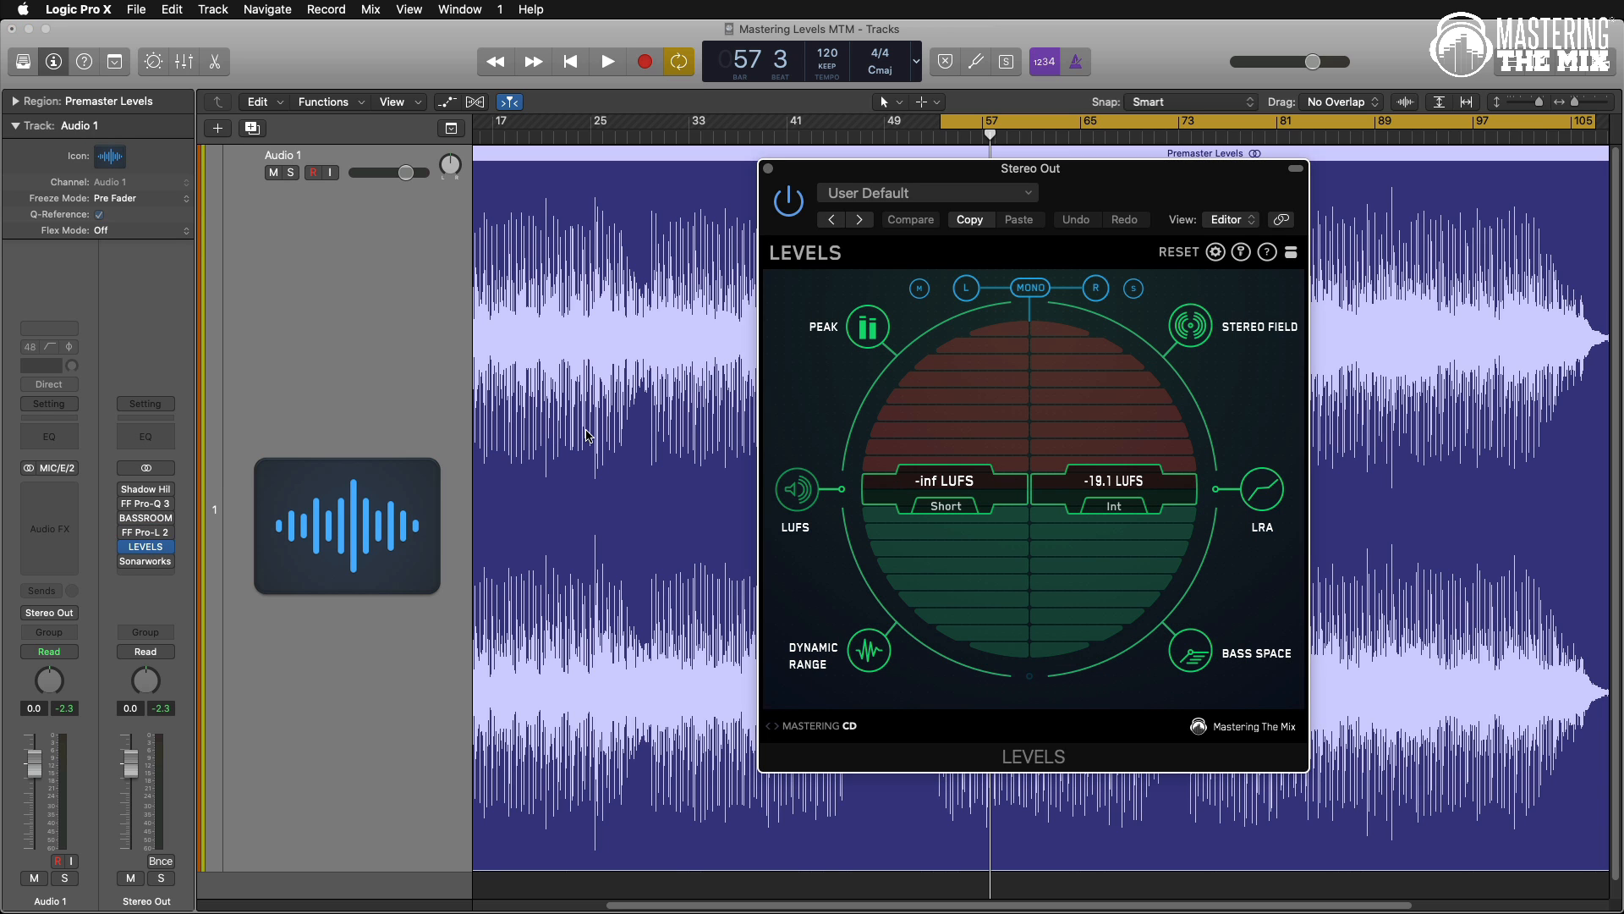
pyautogui.click(880, 329)
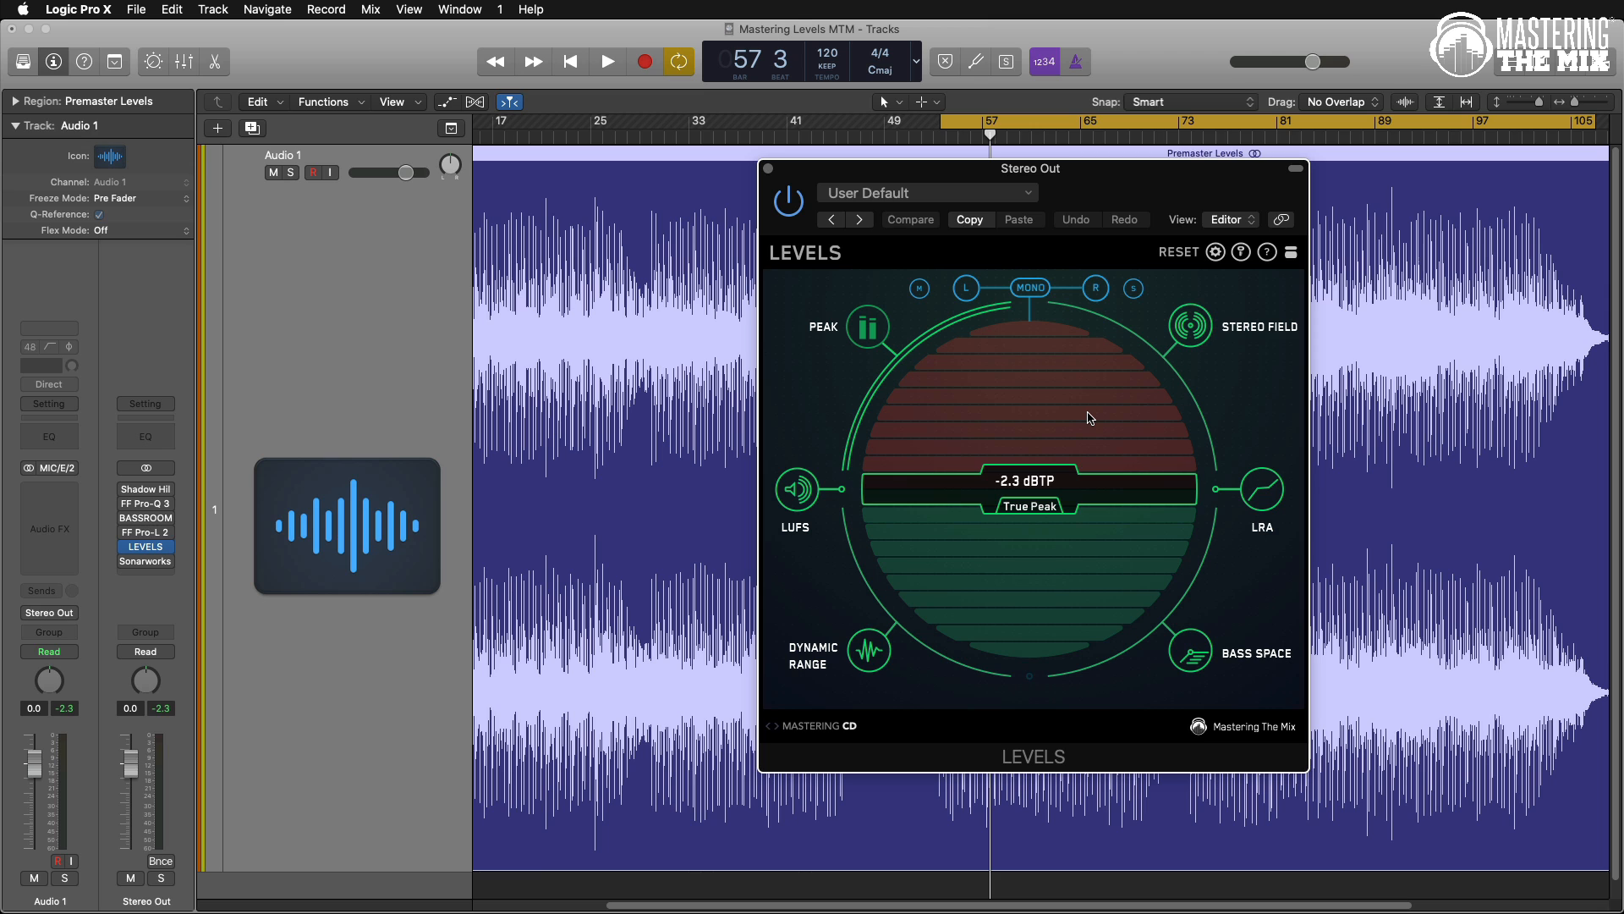
pyautogui.press('space')
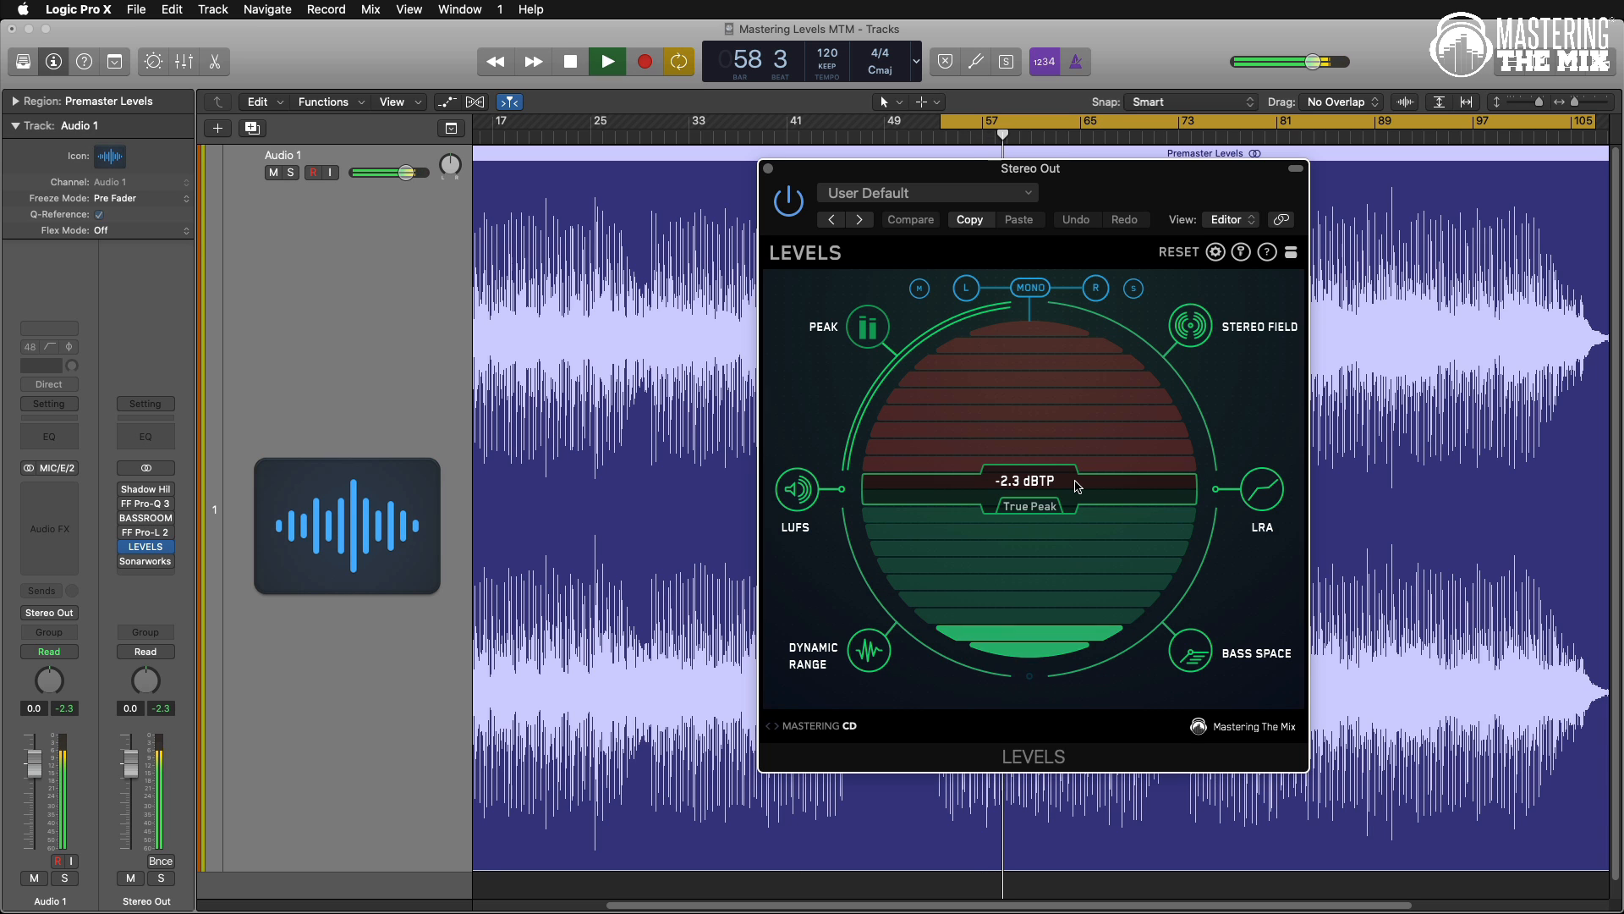
pyautogui.click(877, 668)
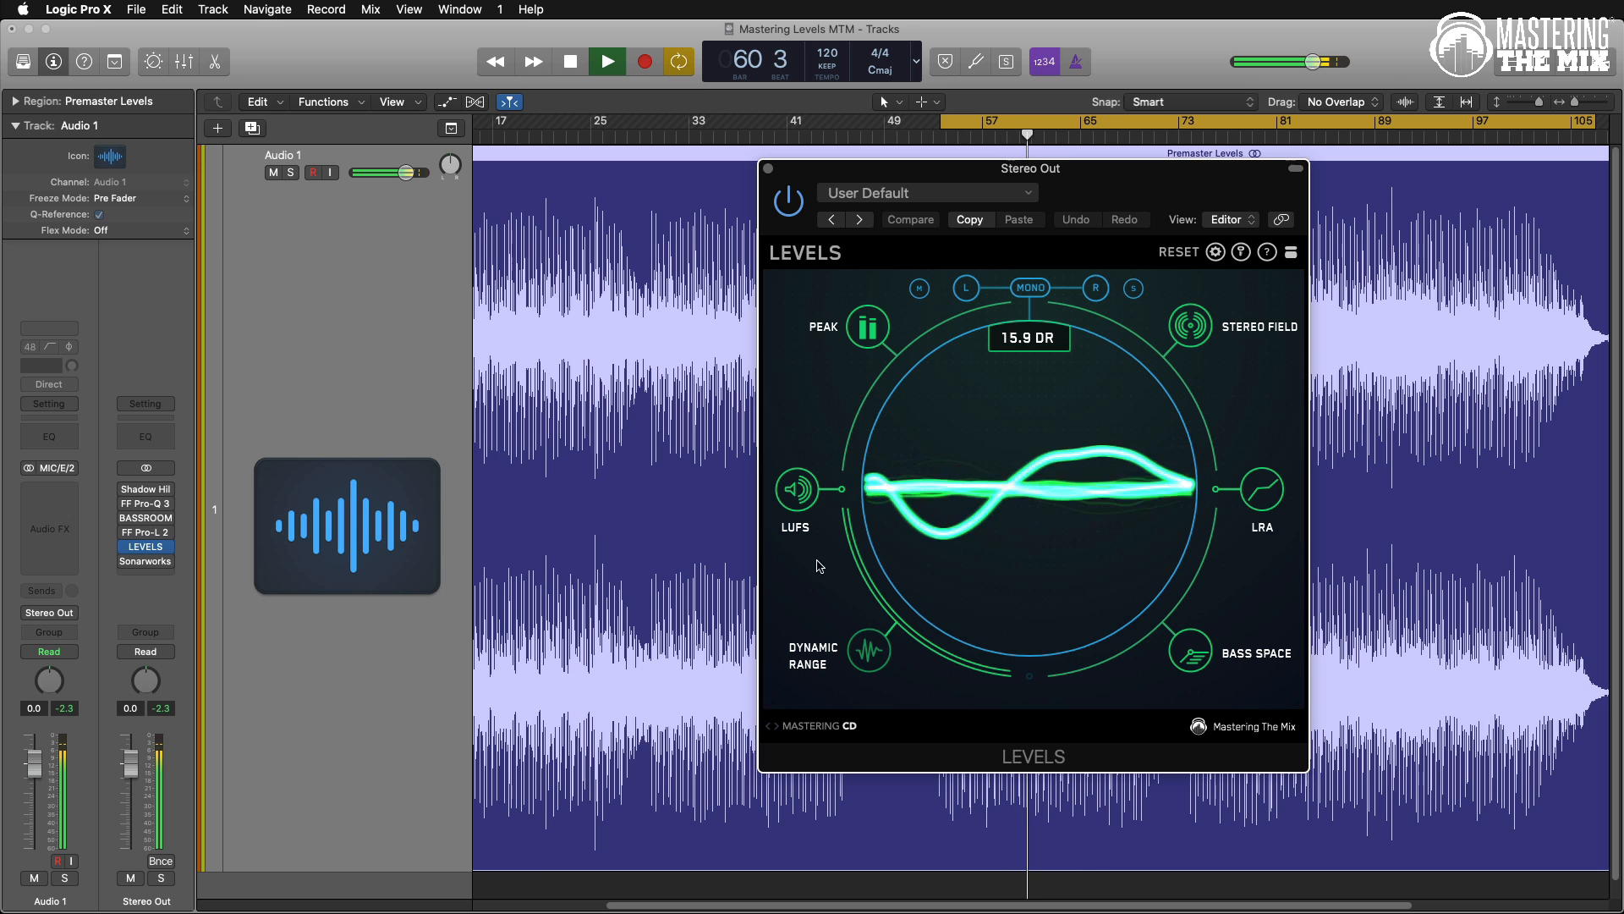
pyautogui.click(799, 497)
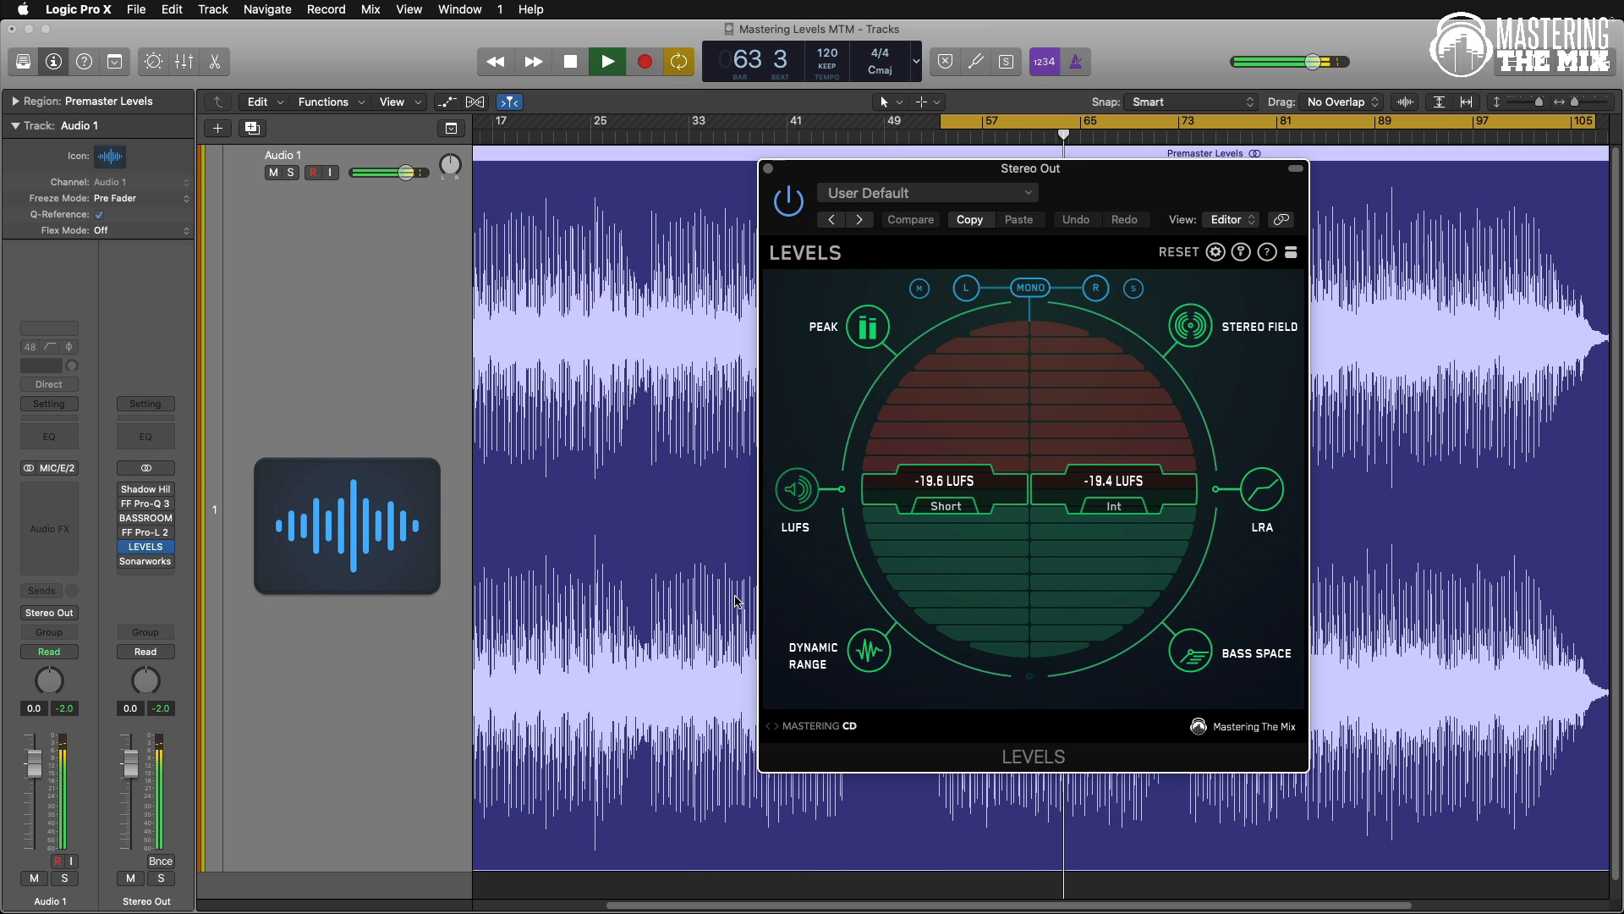
pyautogui.press('space')
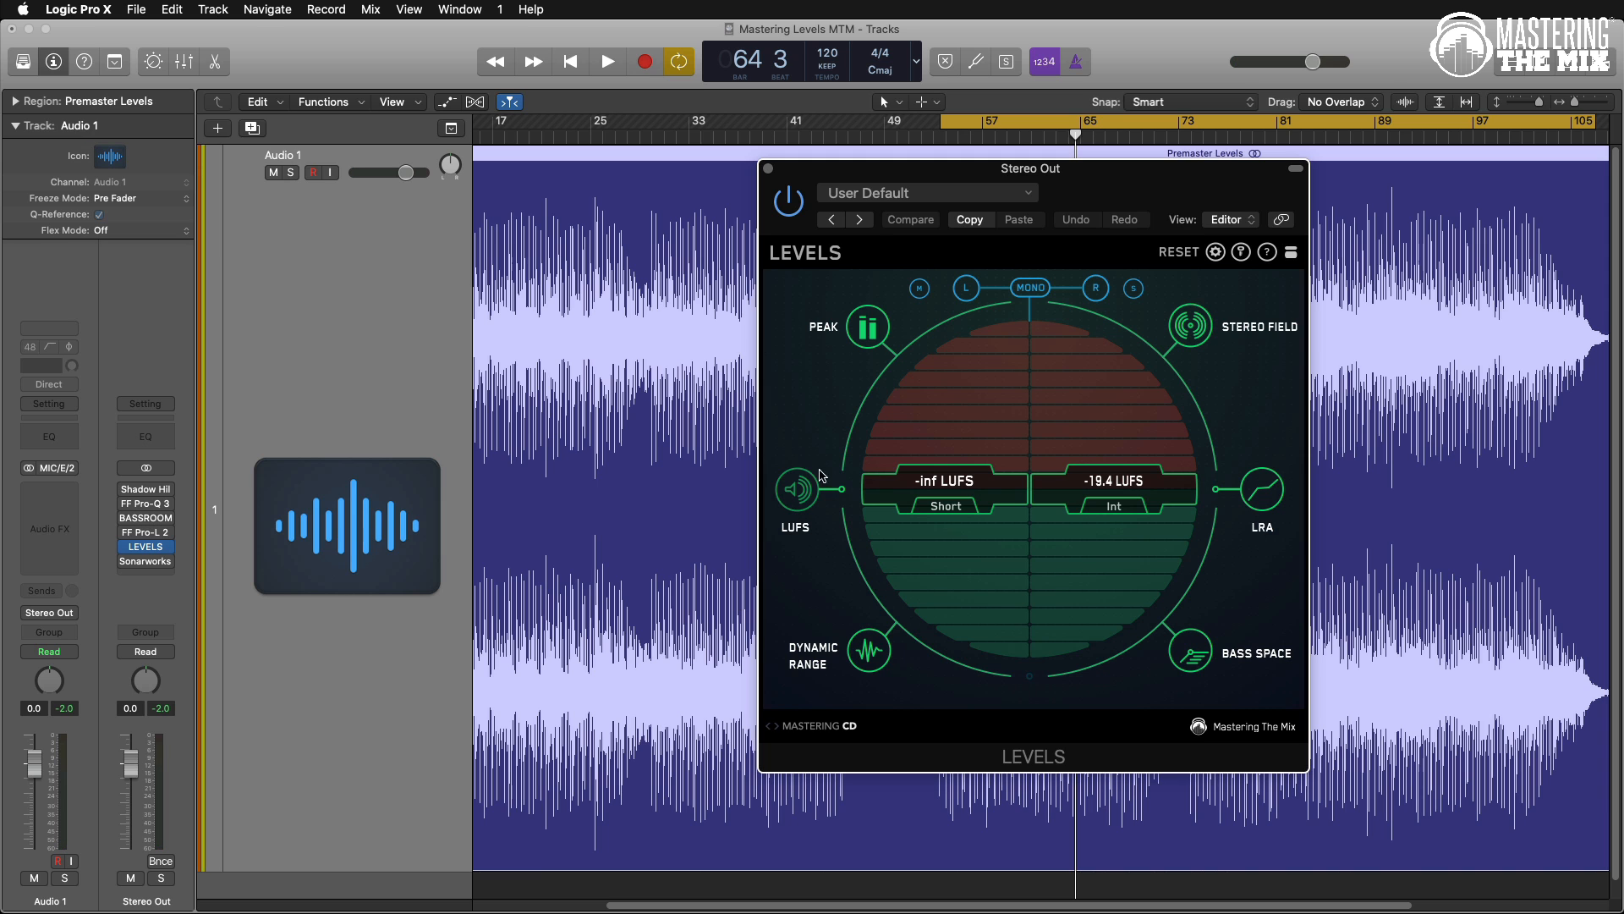
pyautogui.click(768, 169)
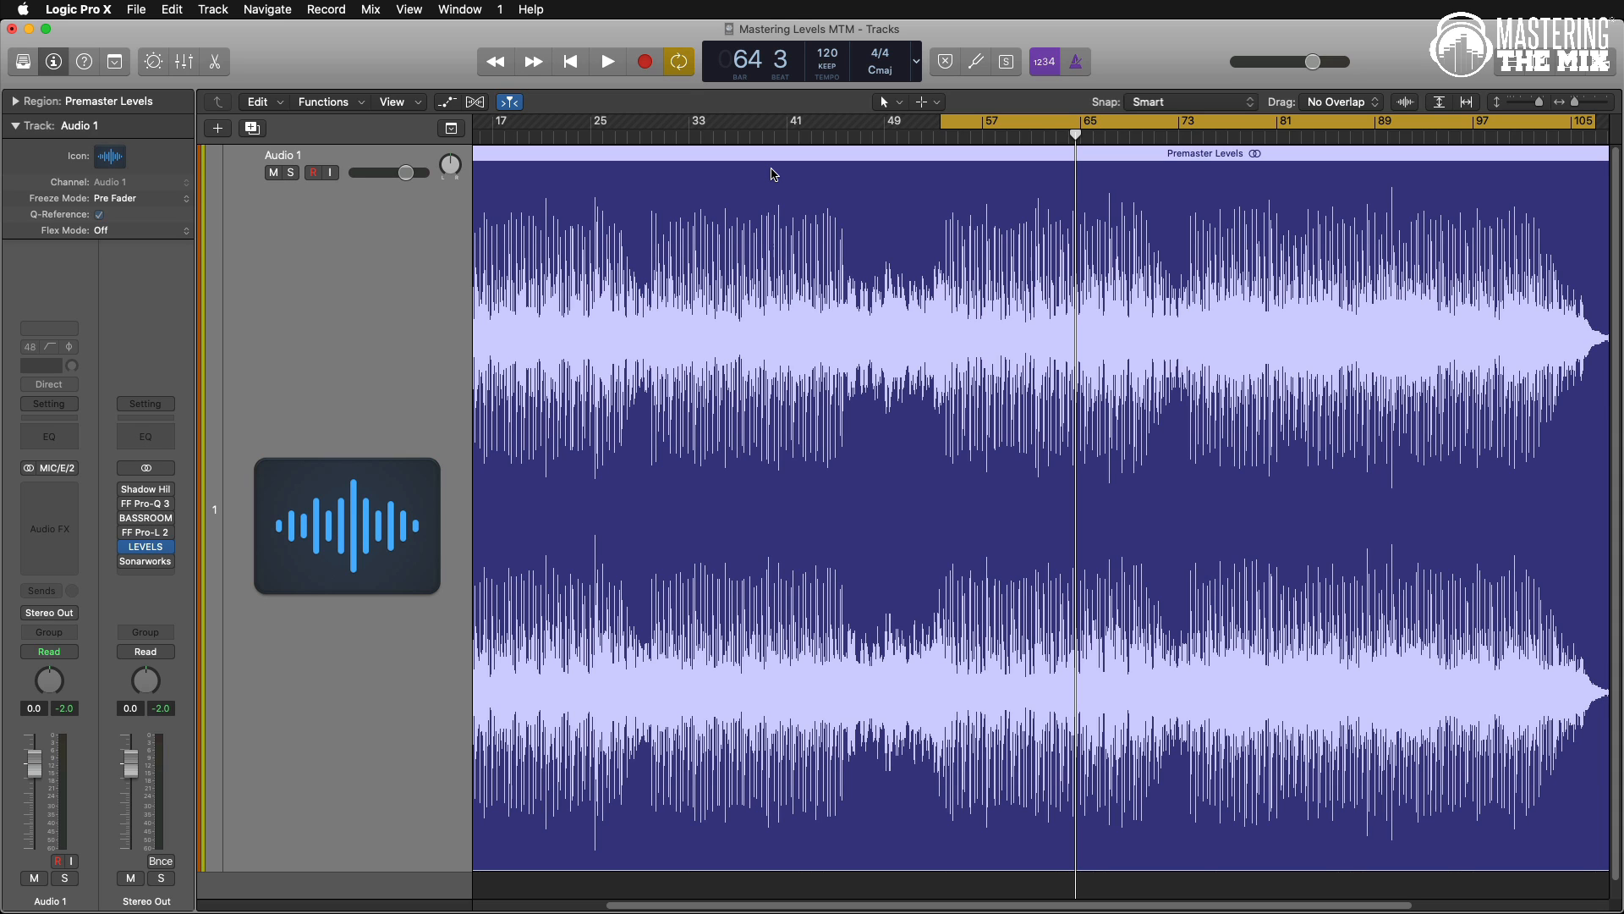
# Enable the Shadow Hills compressor on the Stereo Out and play the track through it.
pyautogui.click(146, 489)
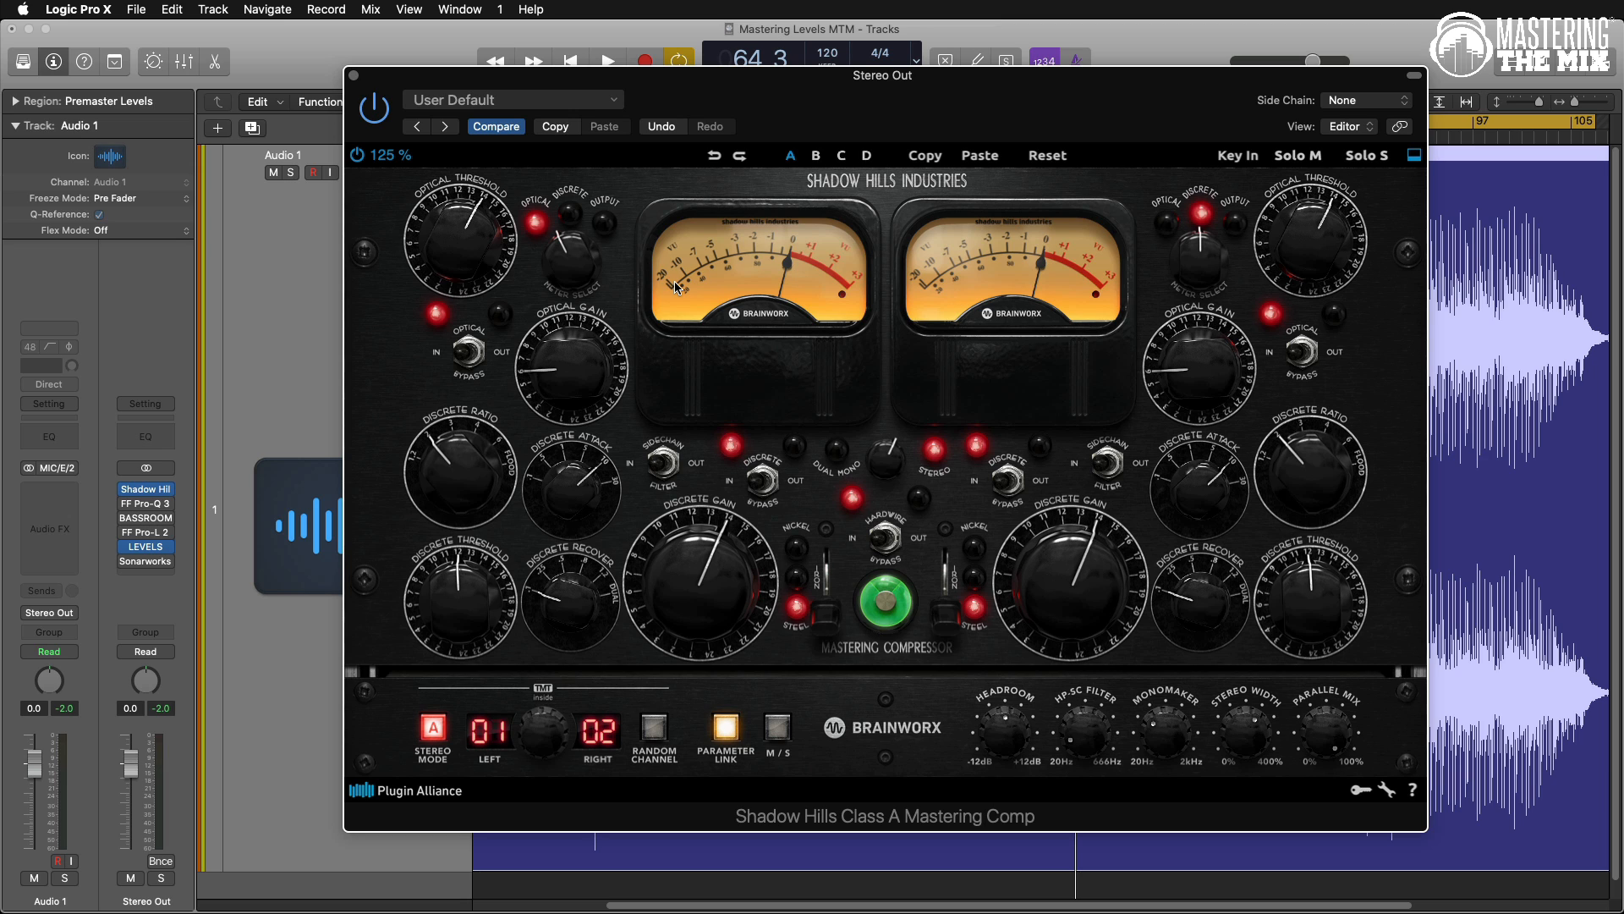
pyautogui.press('space')
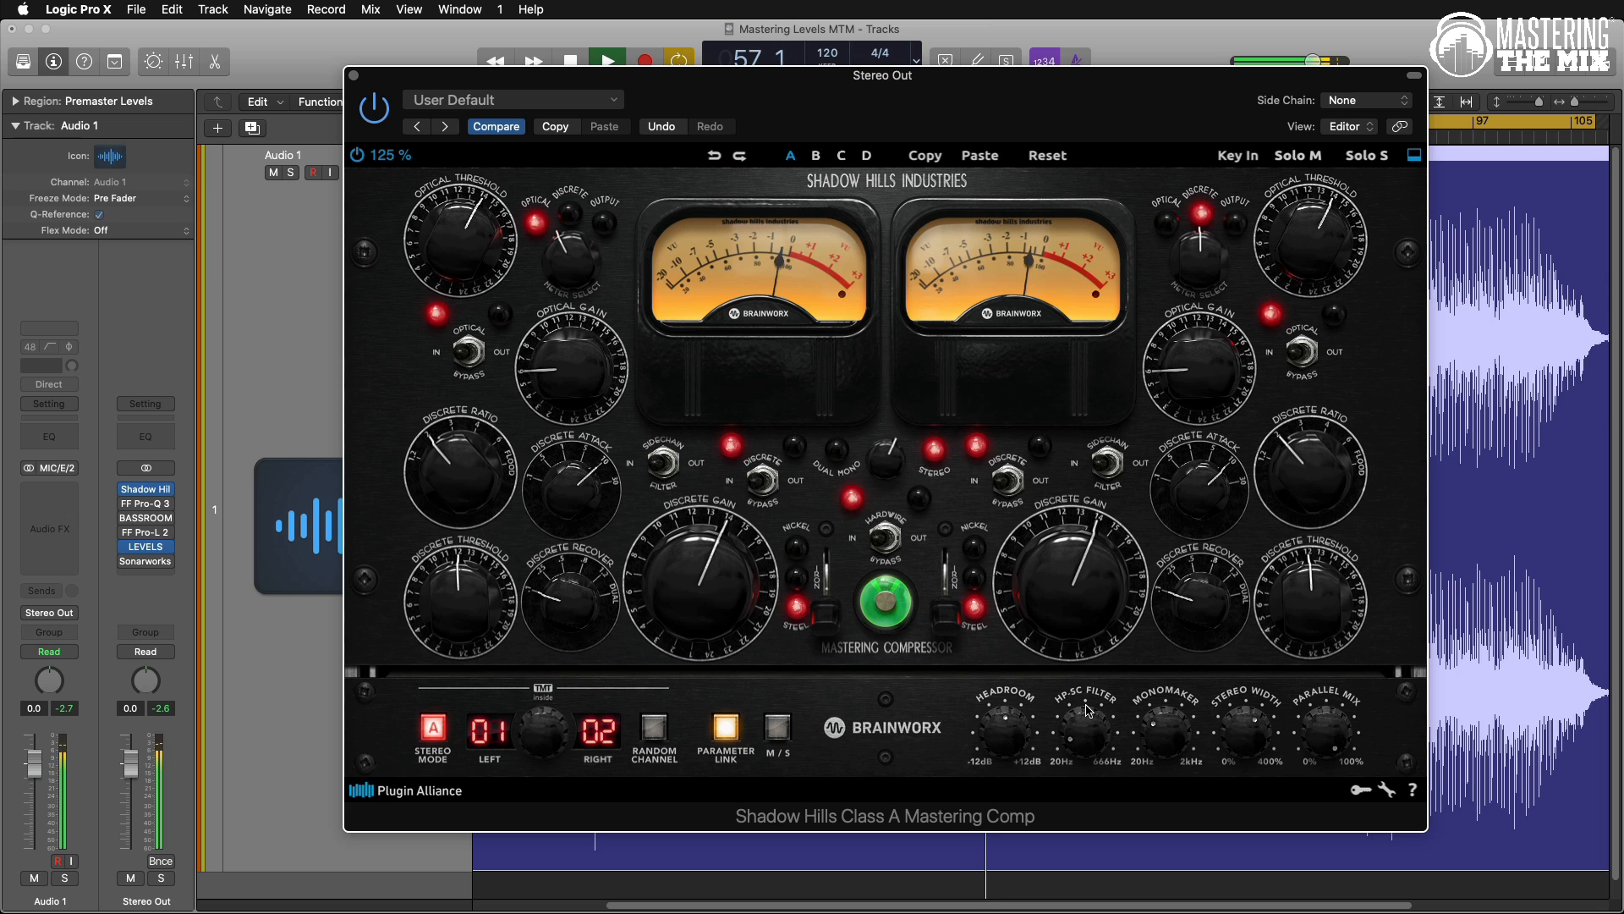
pyautogui.moveTo(1150, 726)
# Check the compressed signal's LUFS and true peak in LEVELS, and close that plug-in.
pyautogui.click(144, 549)
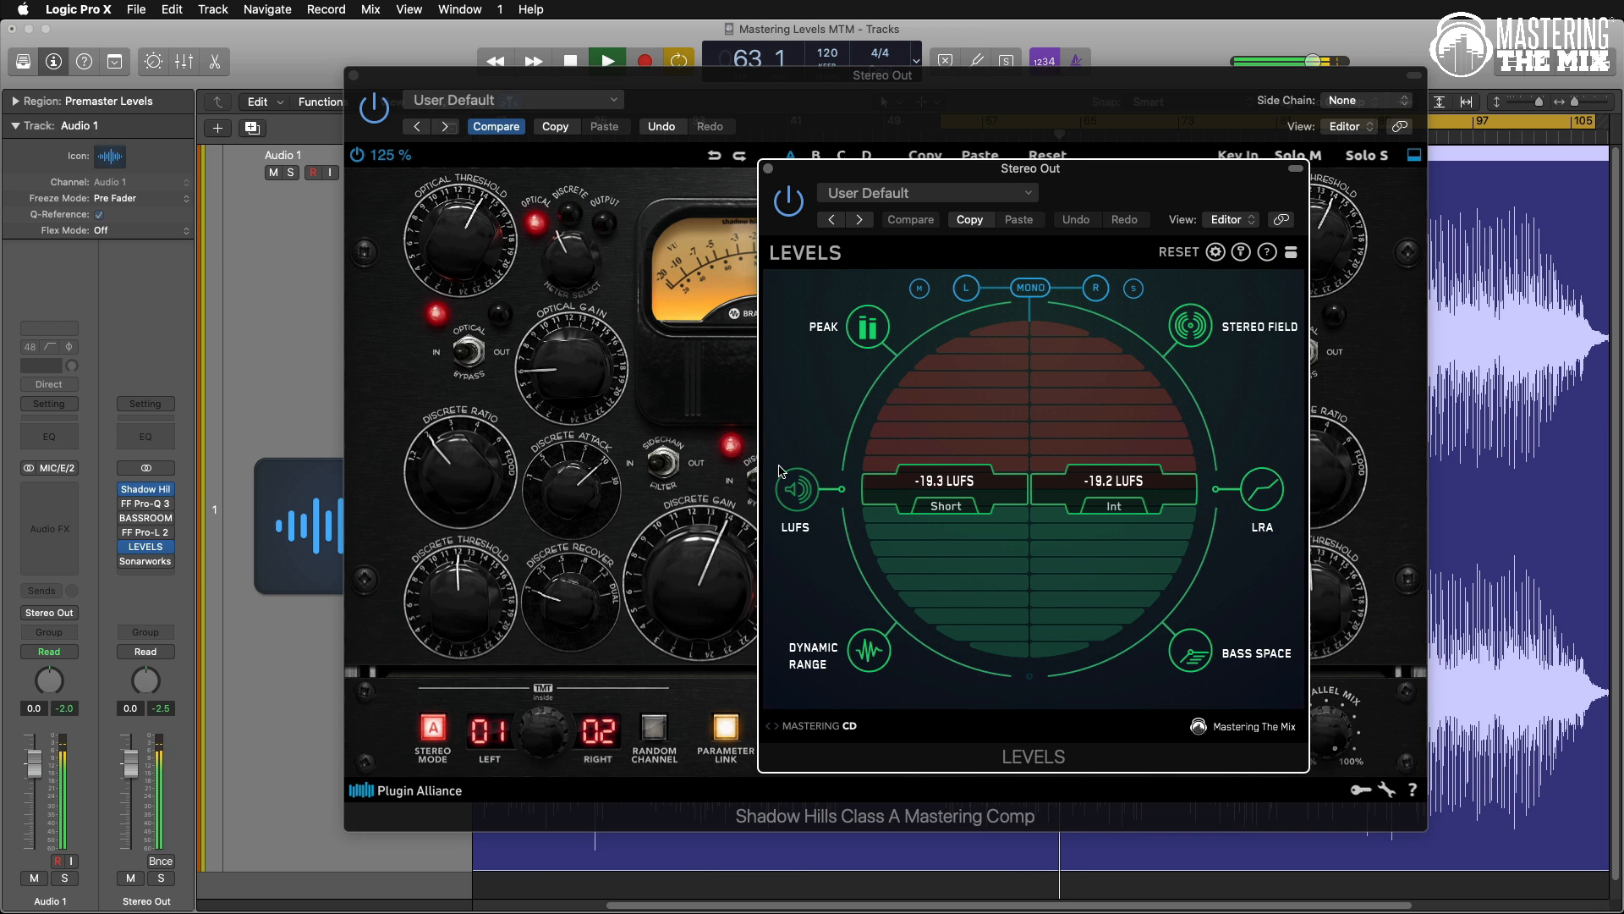
pyautogui.click(869, 330)
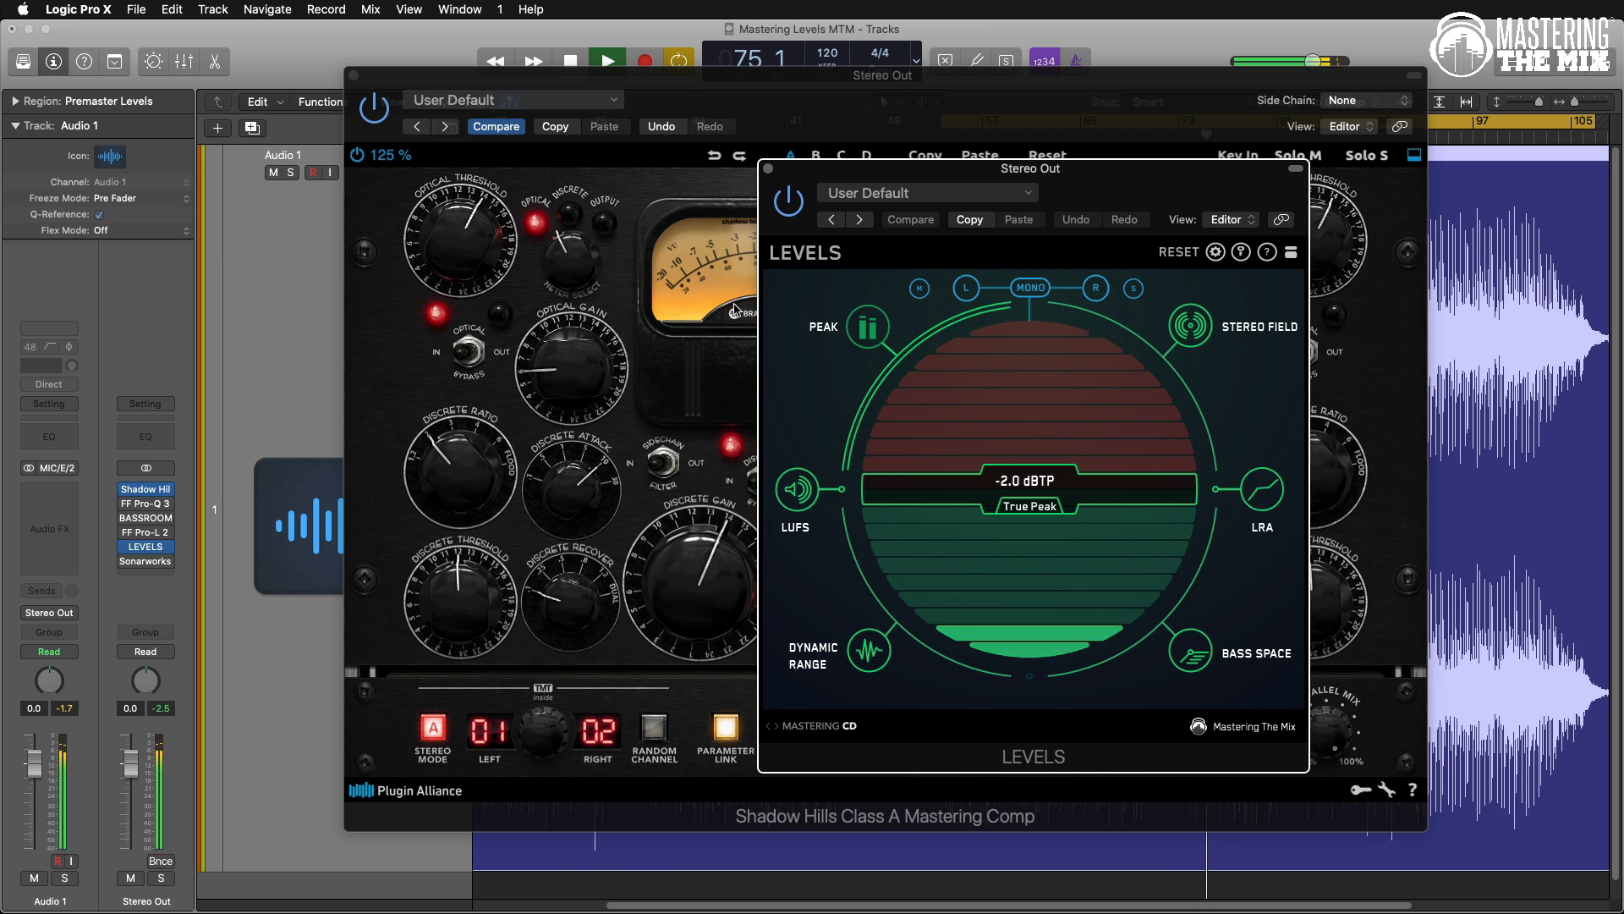
pyautogui.click(767, 170)
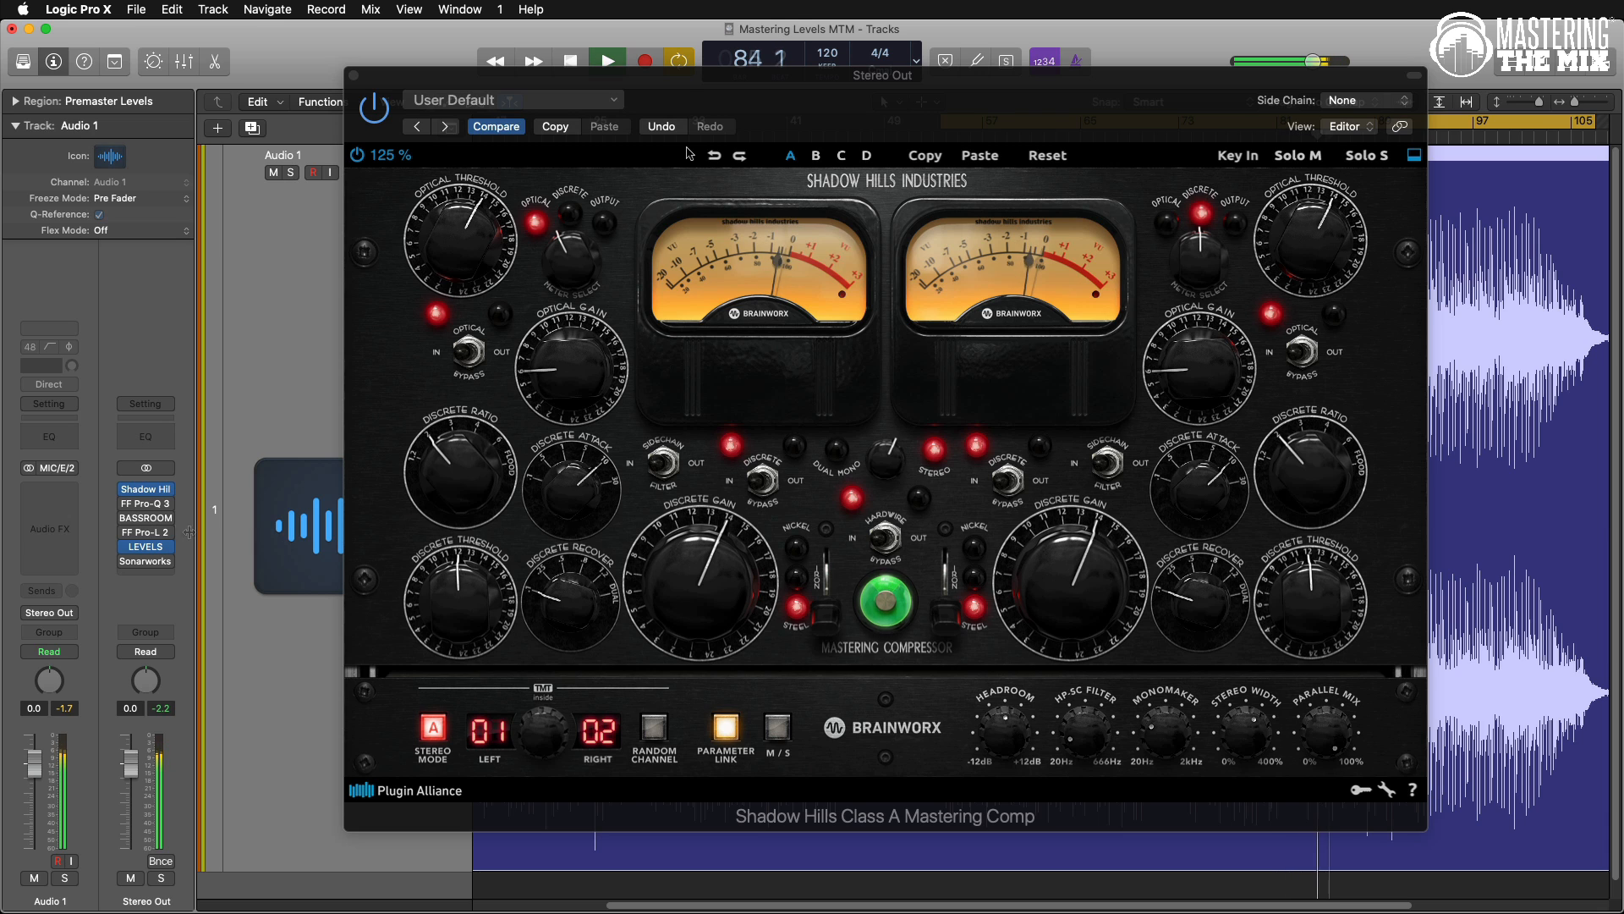
# Bring in the FF Pro-Q 3 equalizer with its output gain at -0.9 dB, and compare playback with the compressor and EQ bypassed.
pyautogui.click(132, 504)
pyautogui.click(1184, 124)
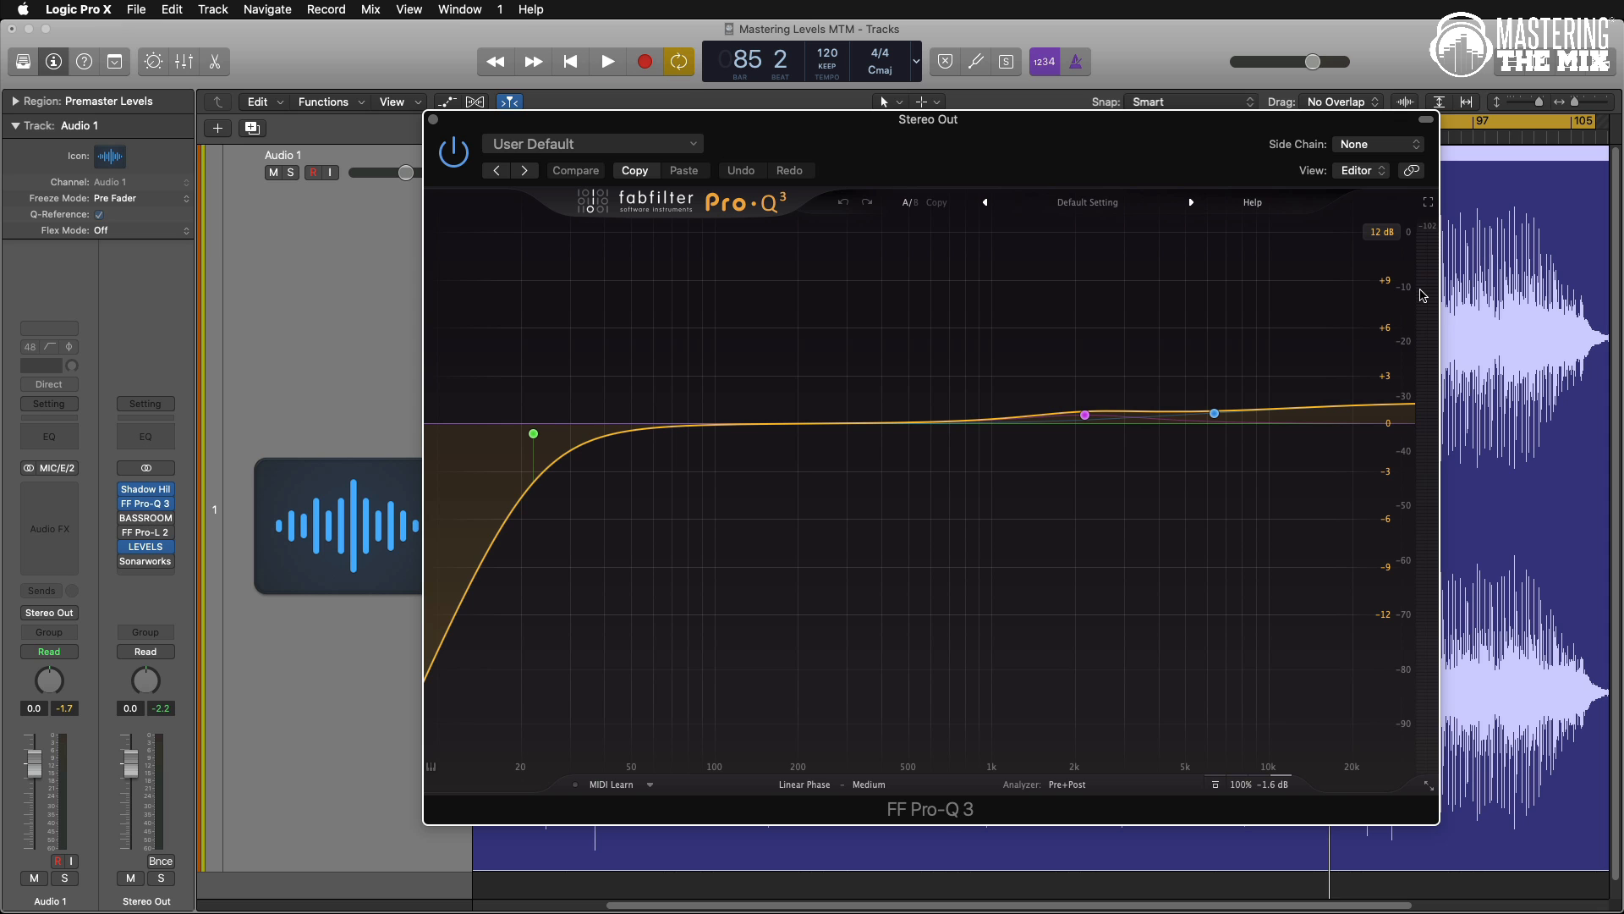
pyautogui.press('space')
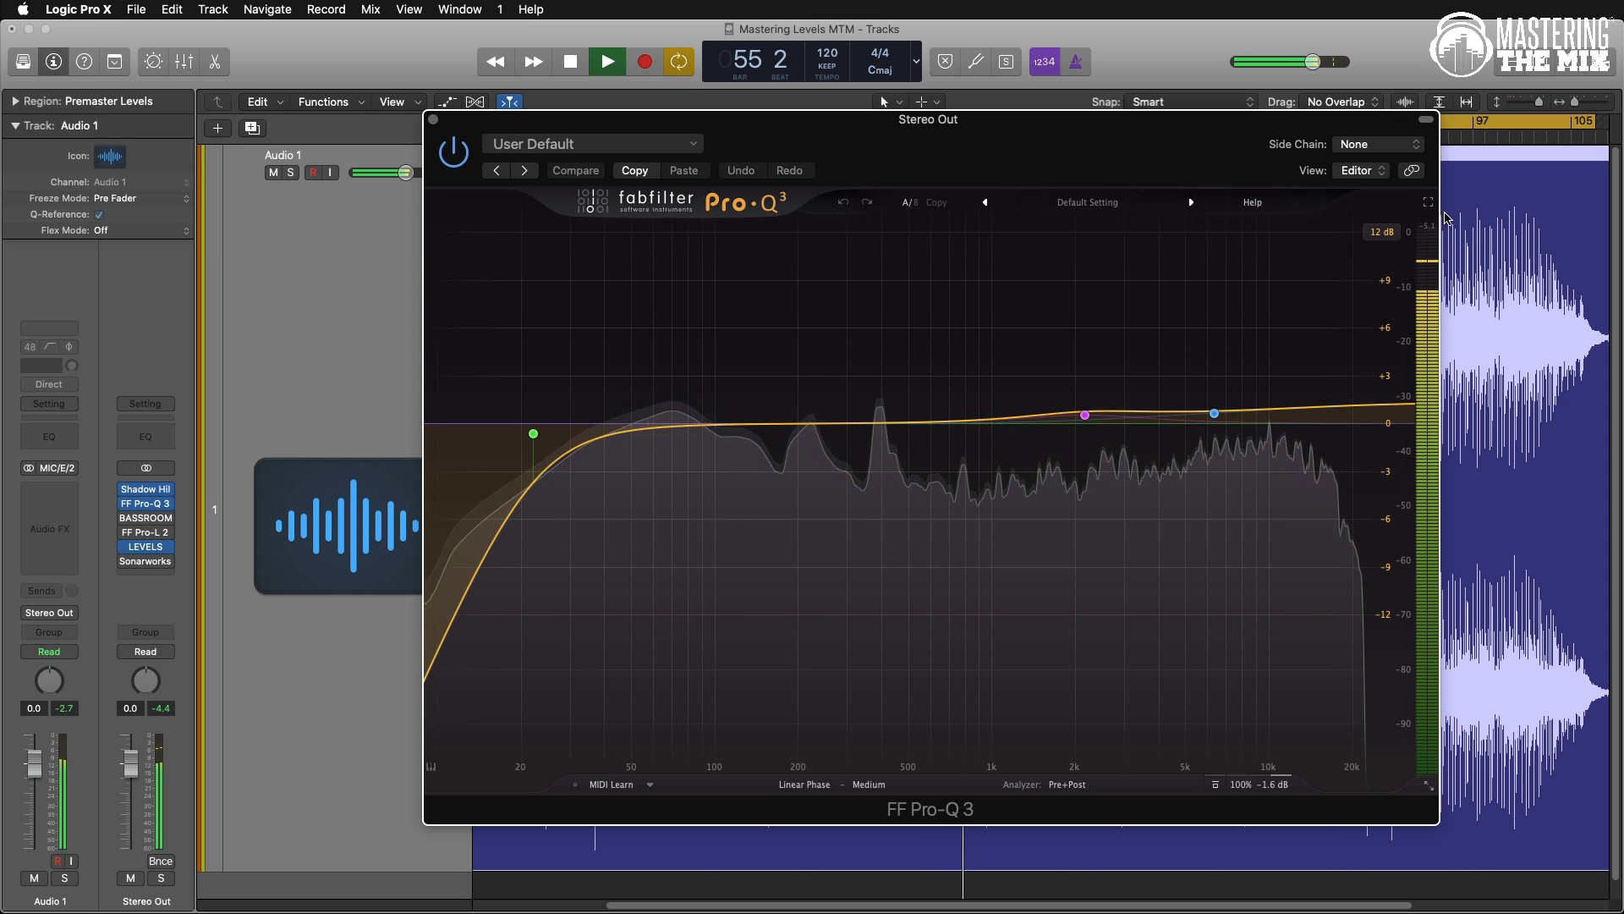
pyautogui.moveTo(1279, 785)
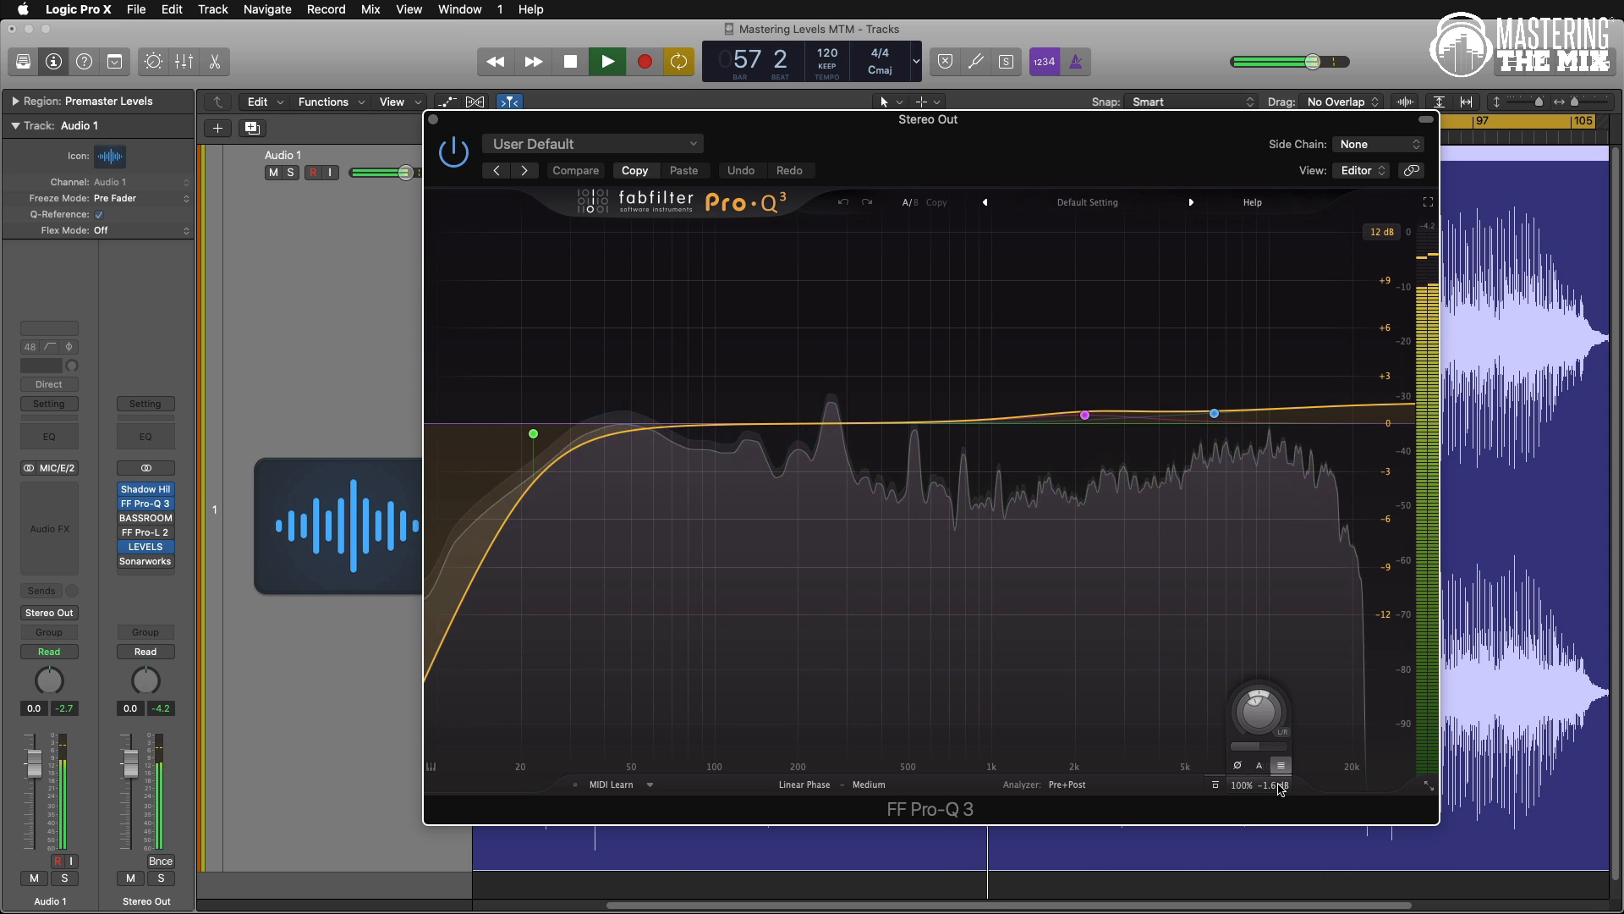
pyautogui.moveTo(1281, 790); pyautogui.dragTo(1282, 766)
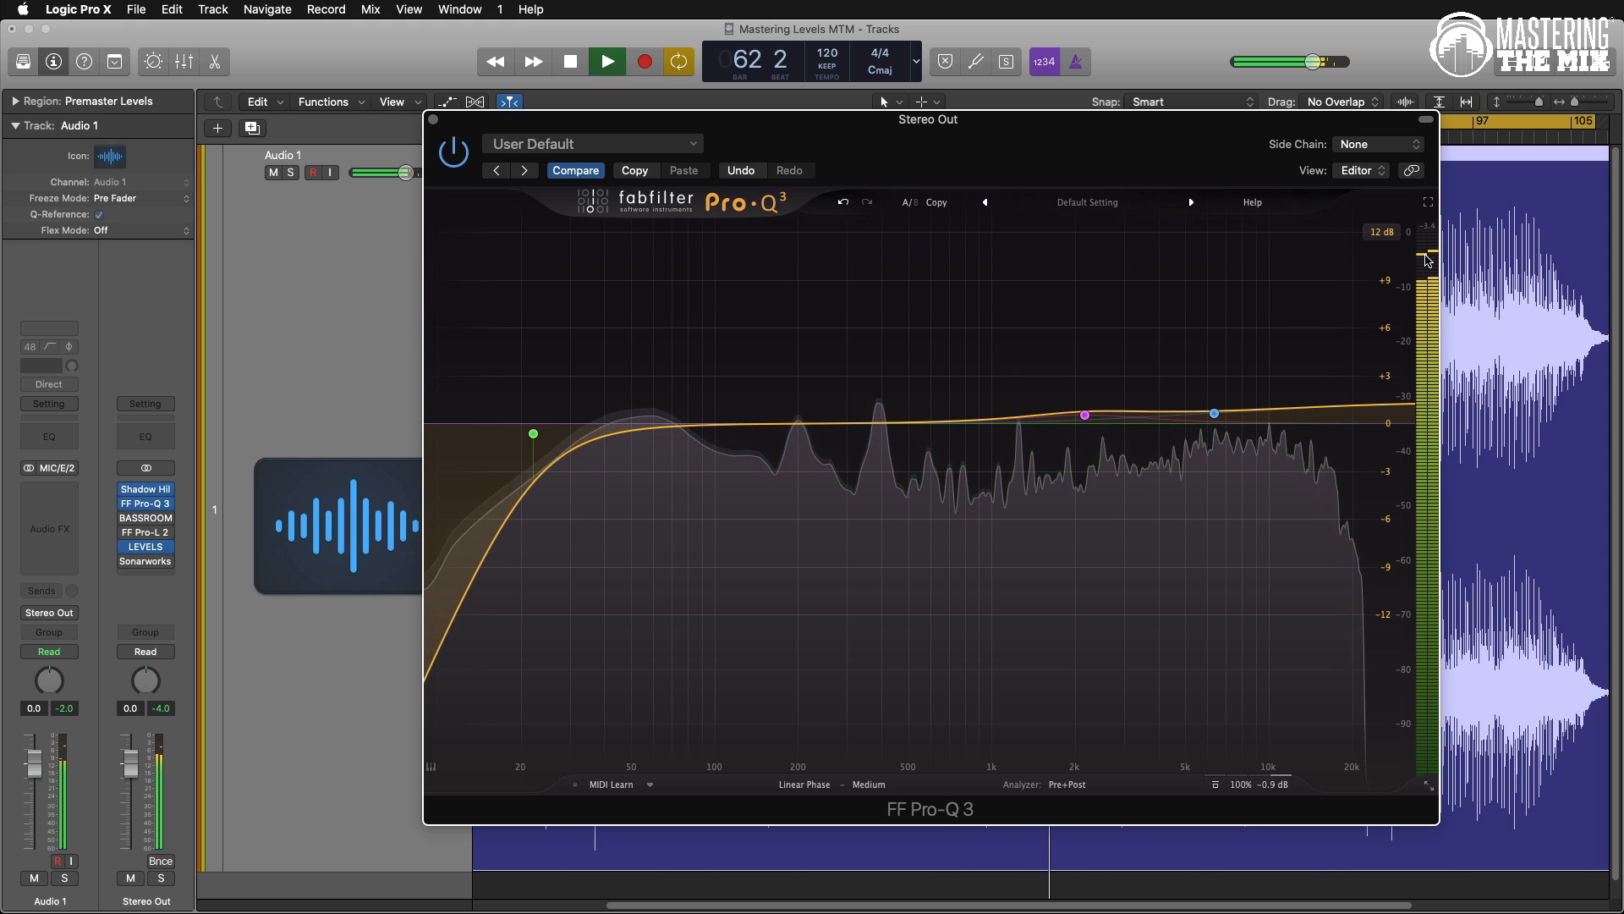
pyautogui.click(123, 493)
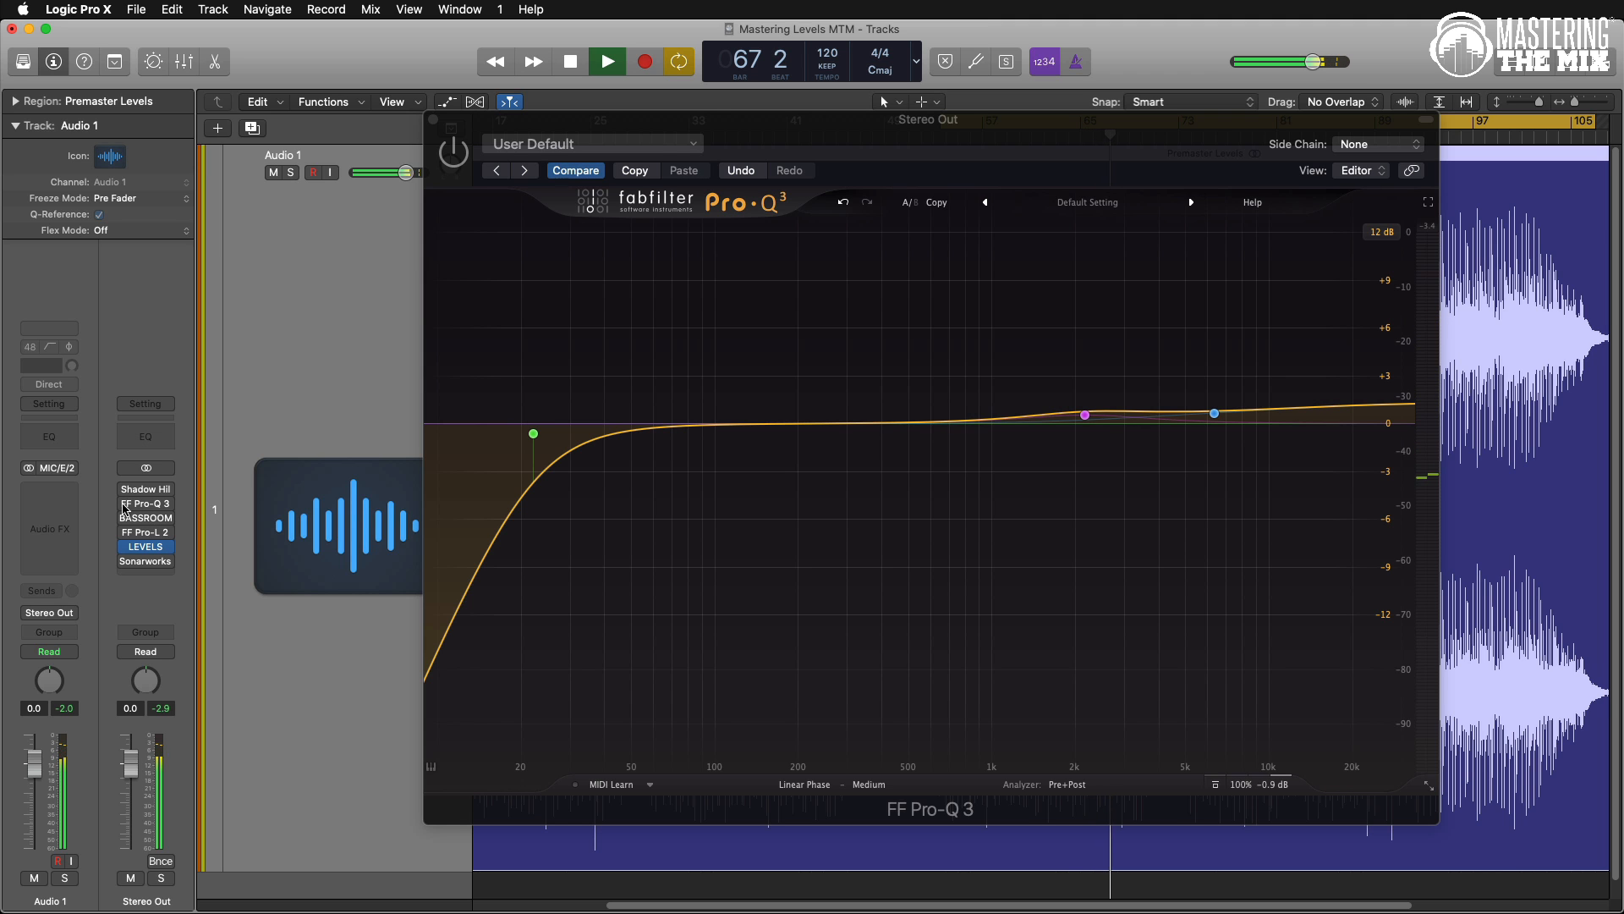
pyautogui.click(124, 503)
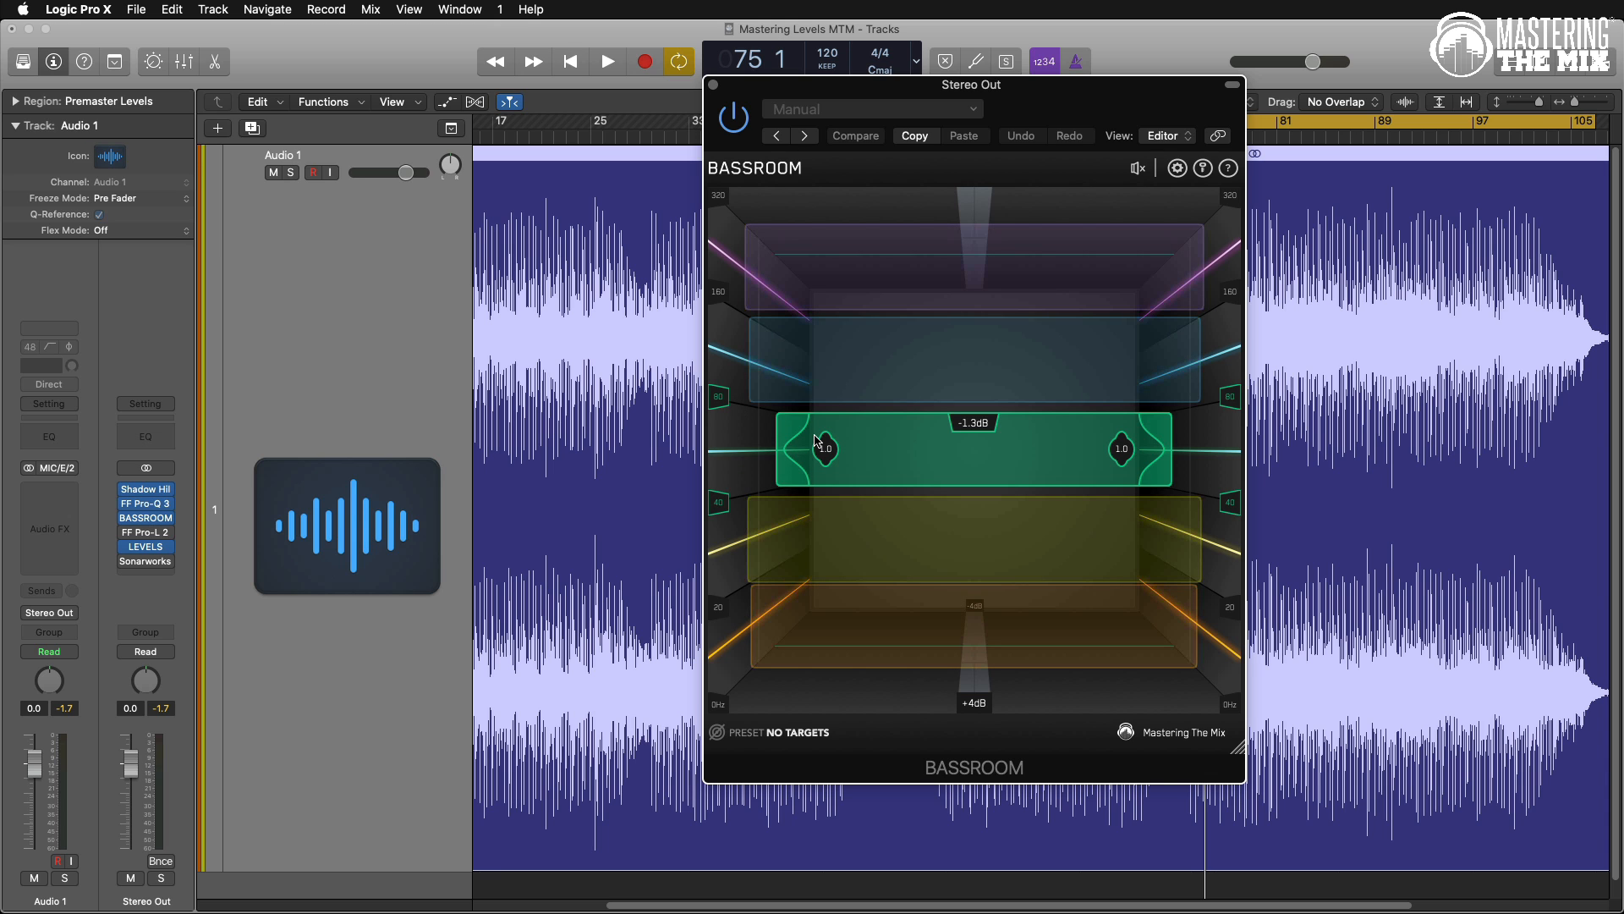
# Inspect BASSROOM's output gain setting while the track plays, and close the plug-in.
pyautogui.moveTo(1133, 171)
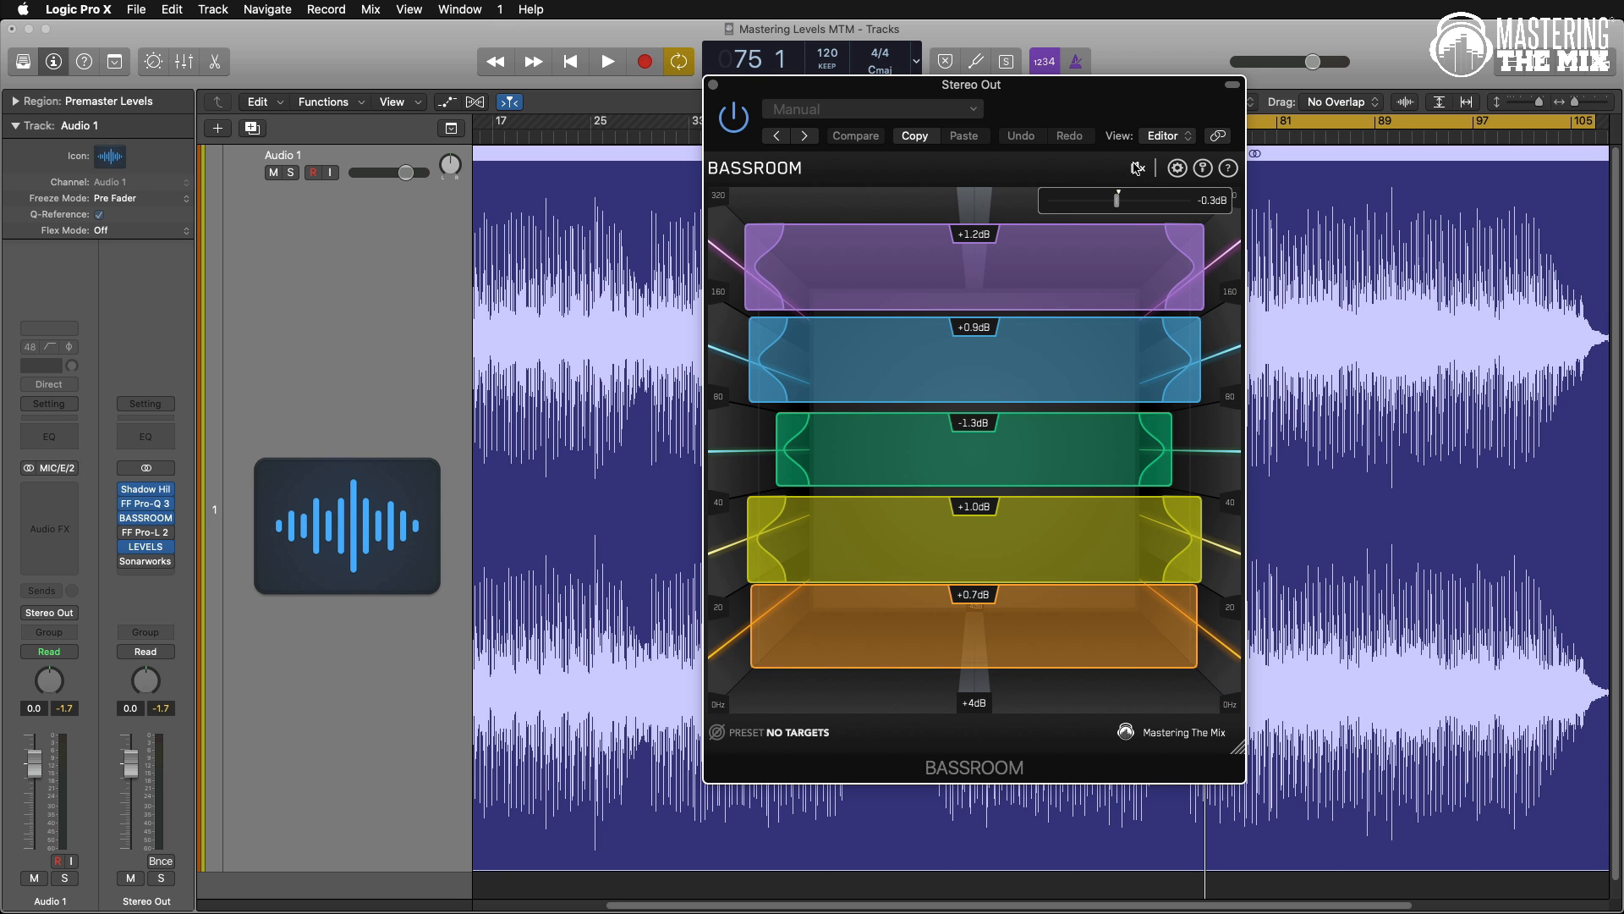
pyautogui.press('space')
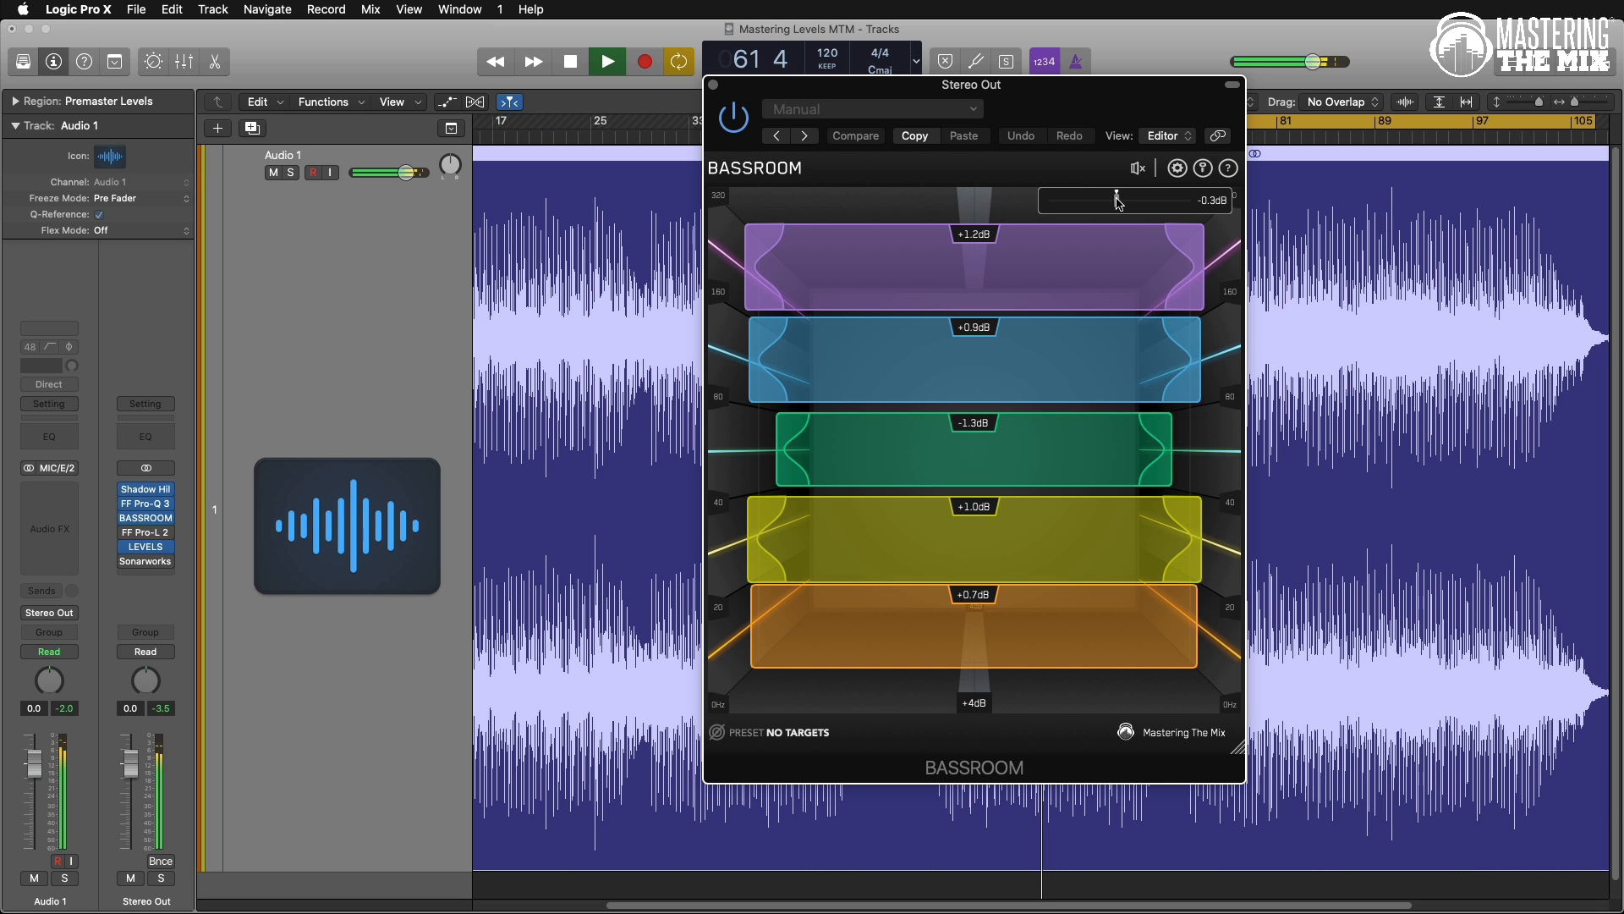
pyautogui.click(714, 84)
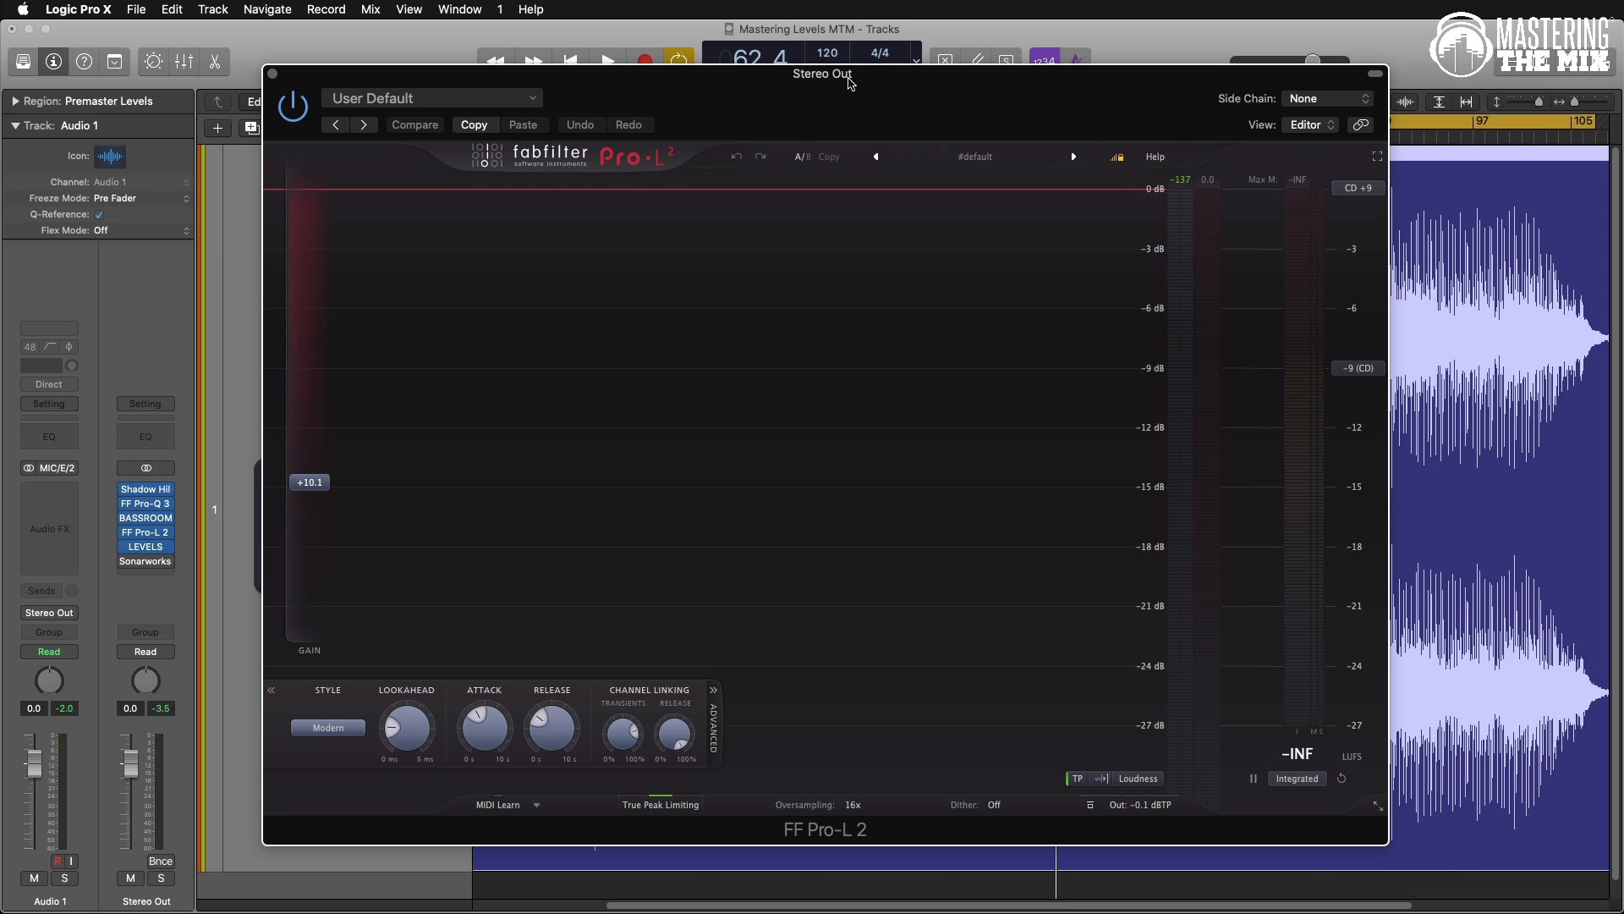
# Set the FF Pro-L 2 limiter's gain to +8.3 dB during playback and reset its integrated loudness measurement.
pyautogui.press('space')
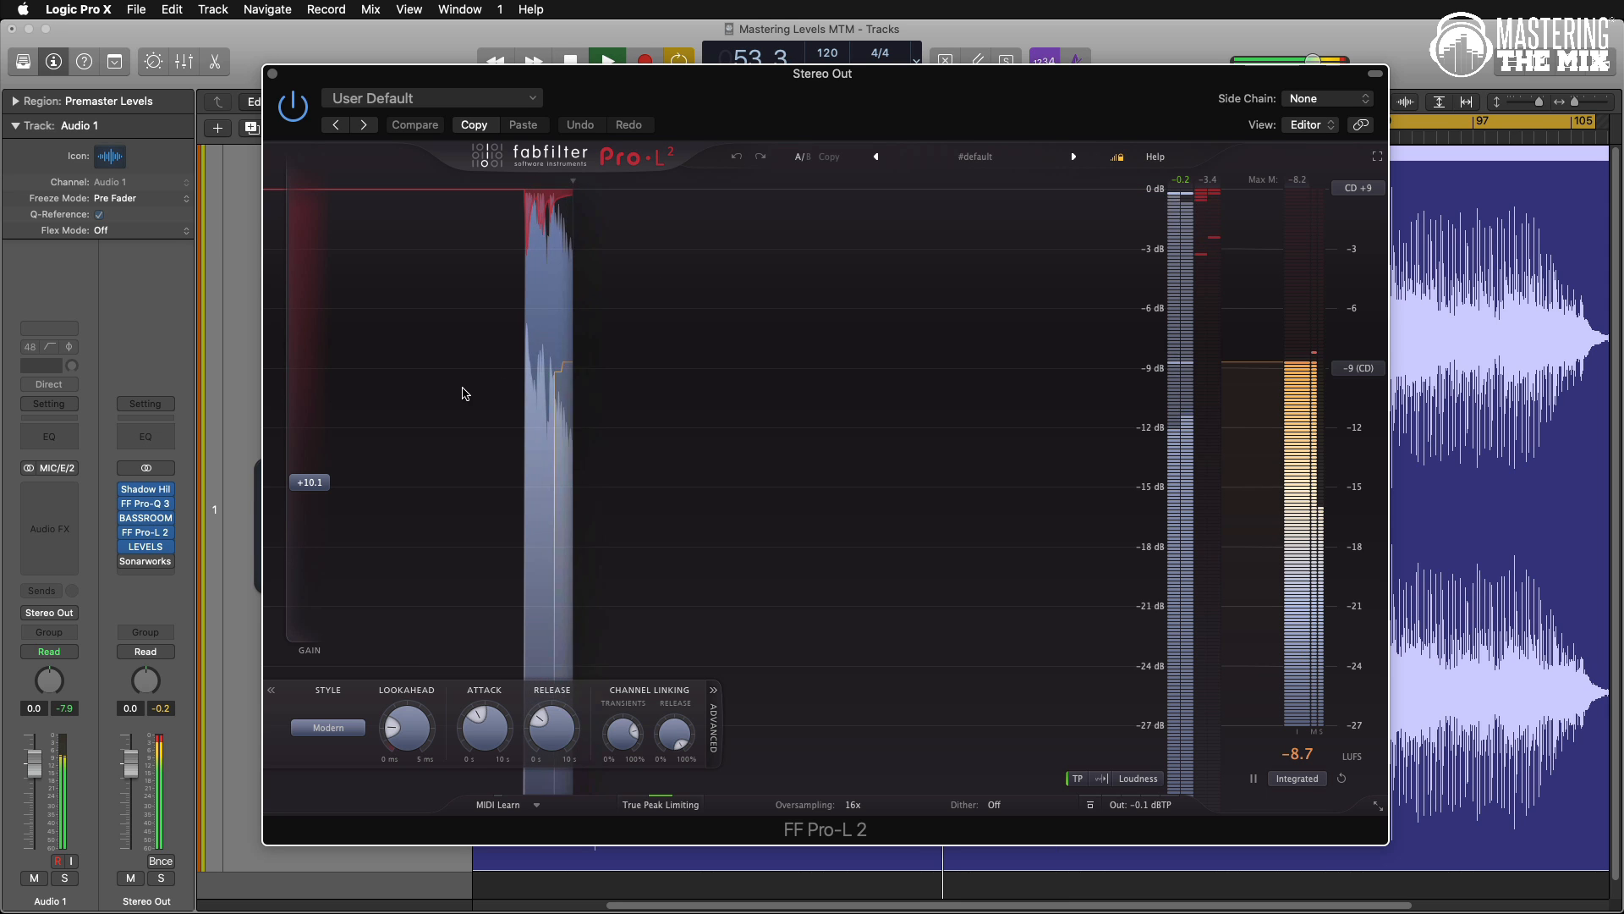
pyautogui.moveTo(309, 482); pyautogui.dragTo(317, 511)
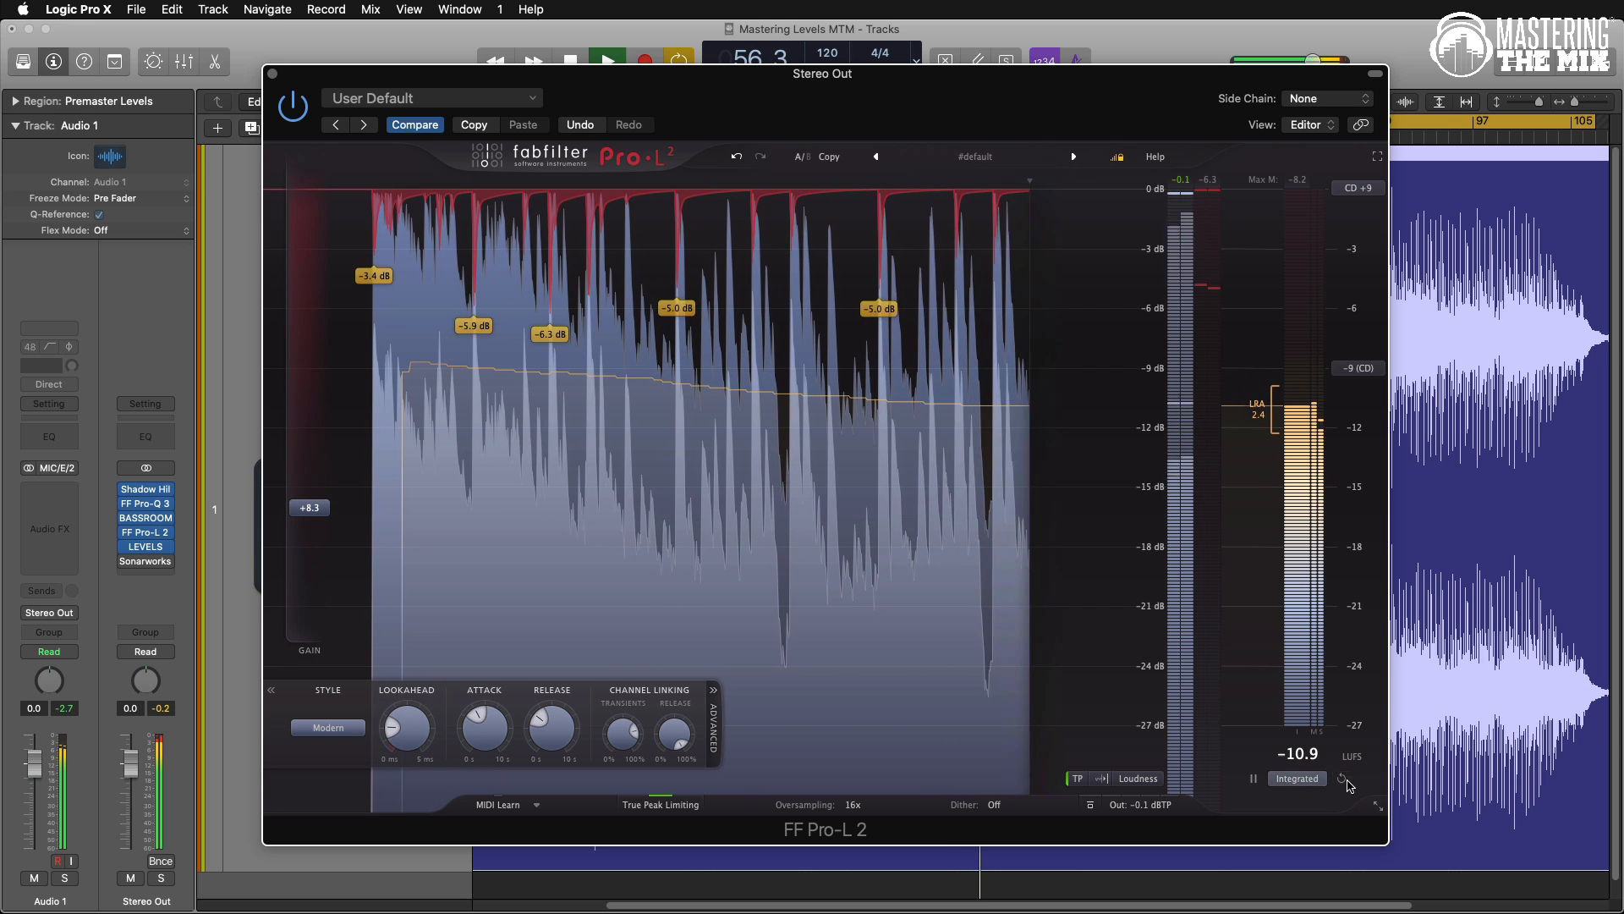
pyautogui.click(1338, 779)
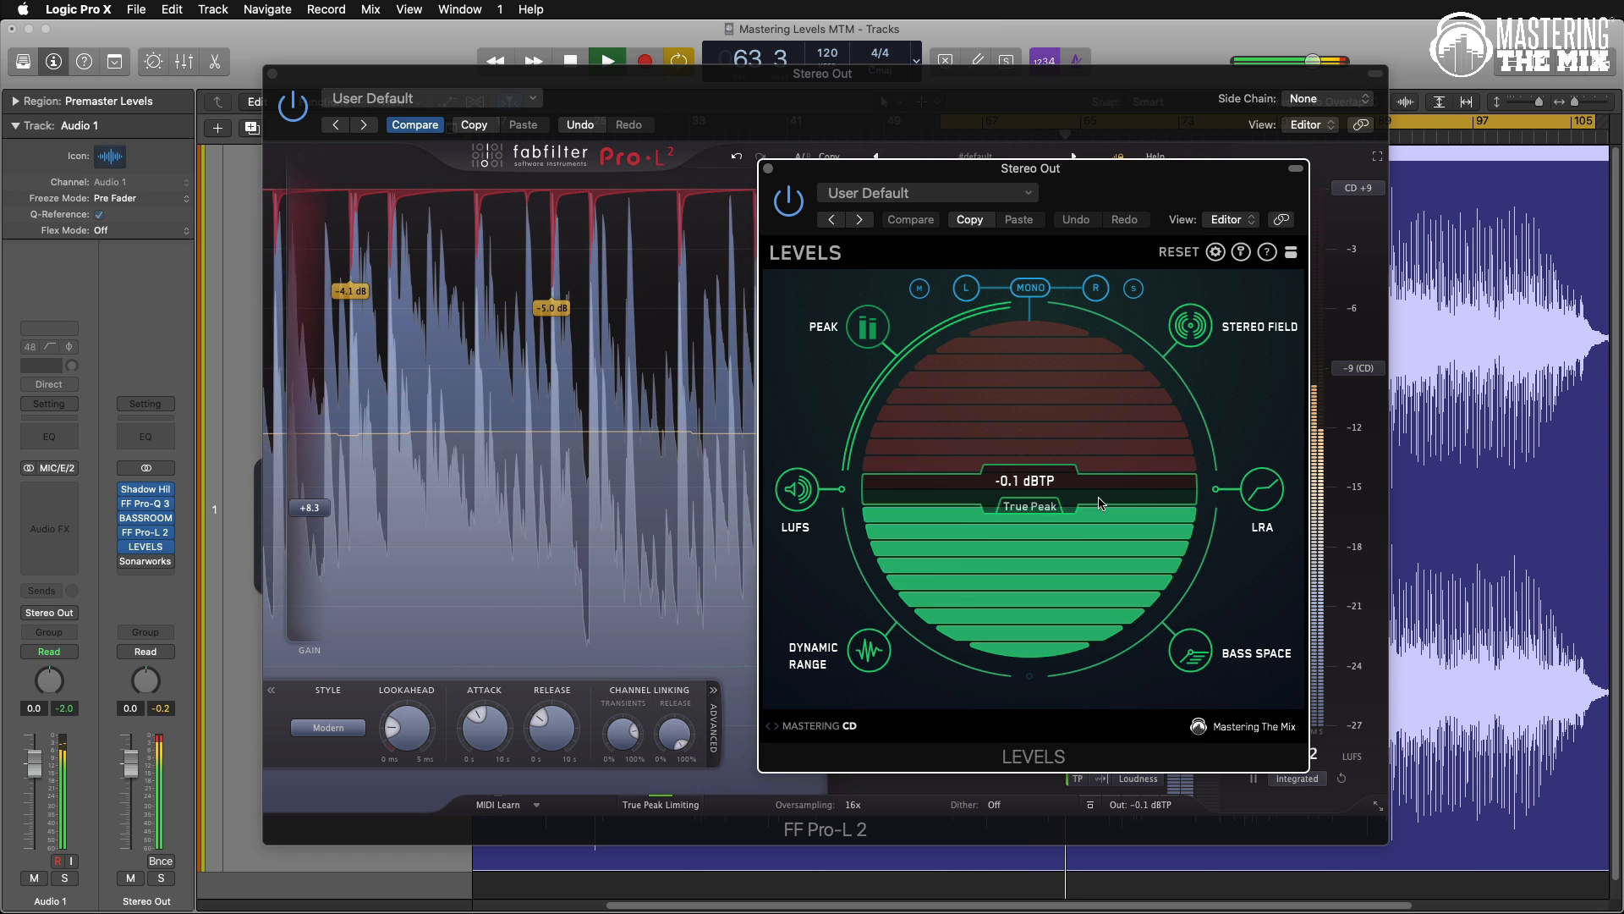
# Compare the true peak in LEVELS with the Pro-L 2 output ceiling, and examine the short-term and integrated LUFS.
pyautogui.moveTo(1049, 168); pyautogui.dragTo(812, 135)
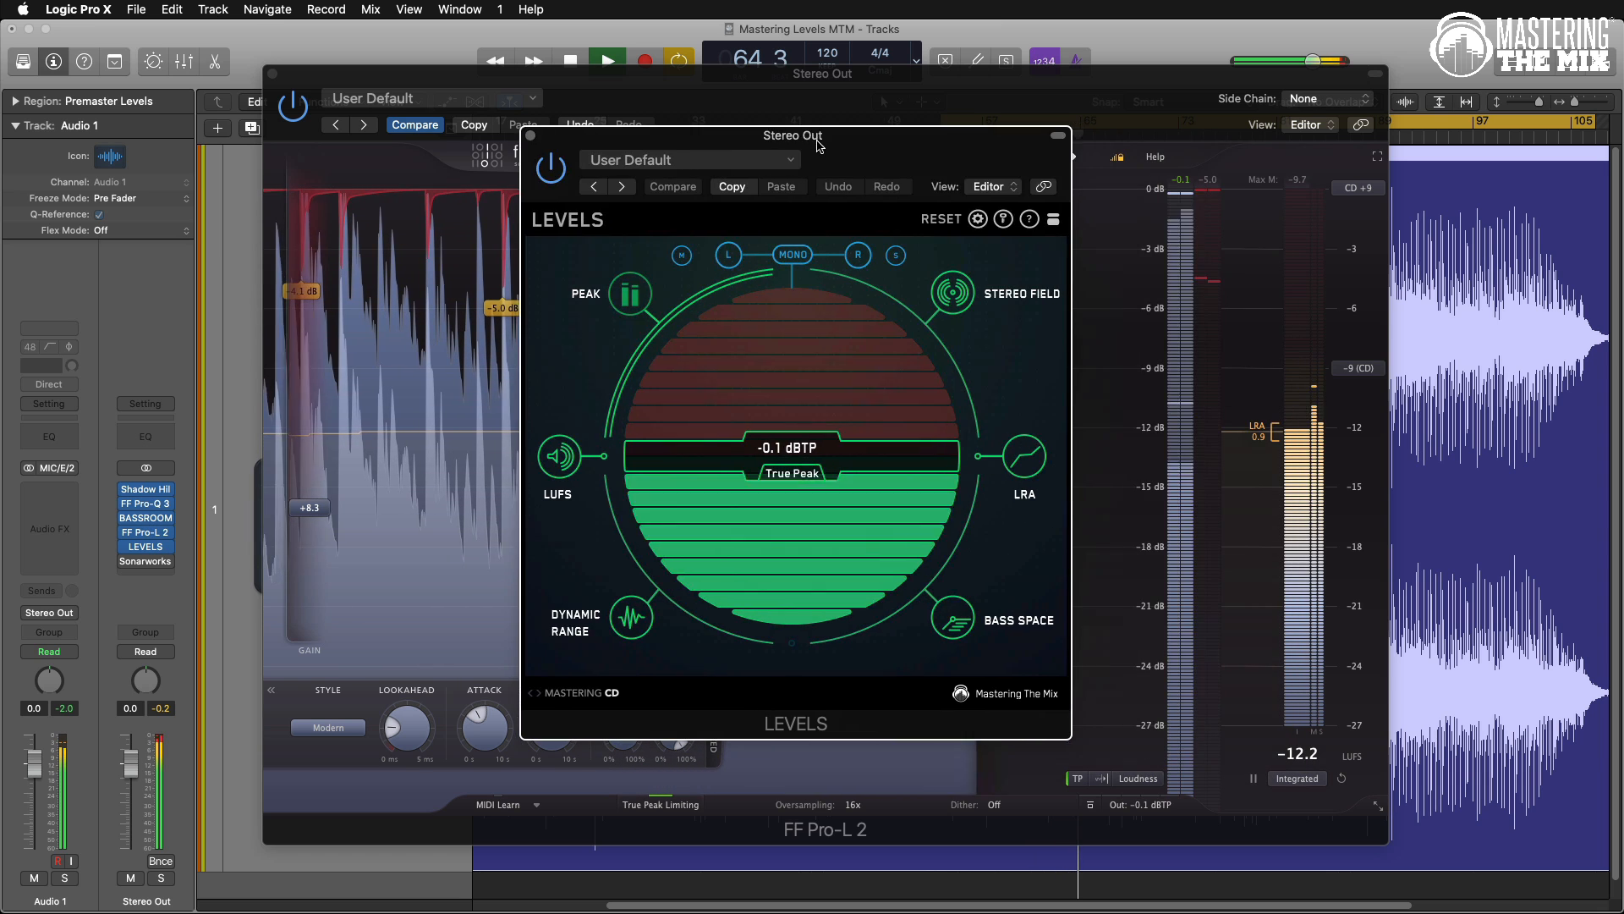
pyautogui.click(1140, 805)
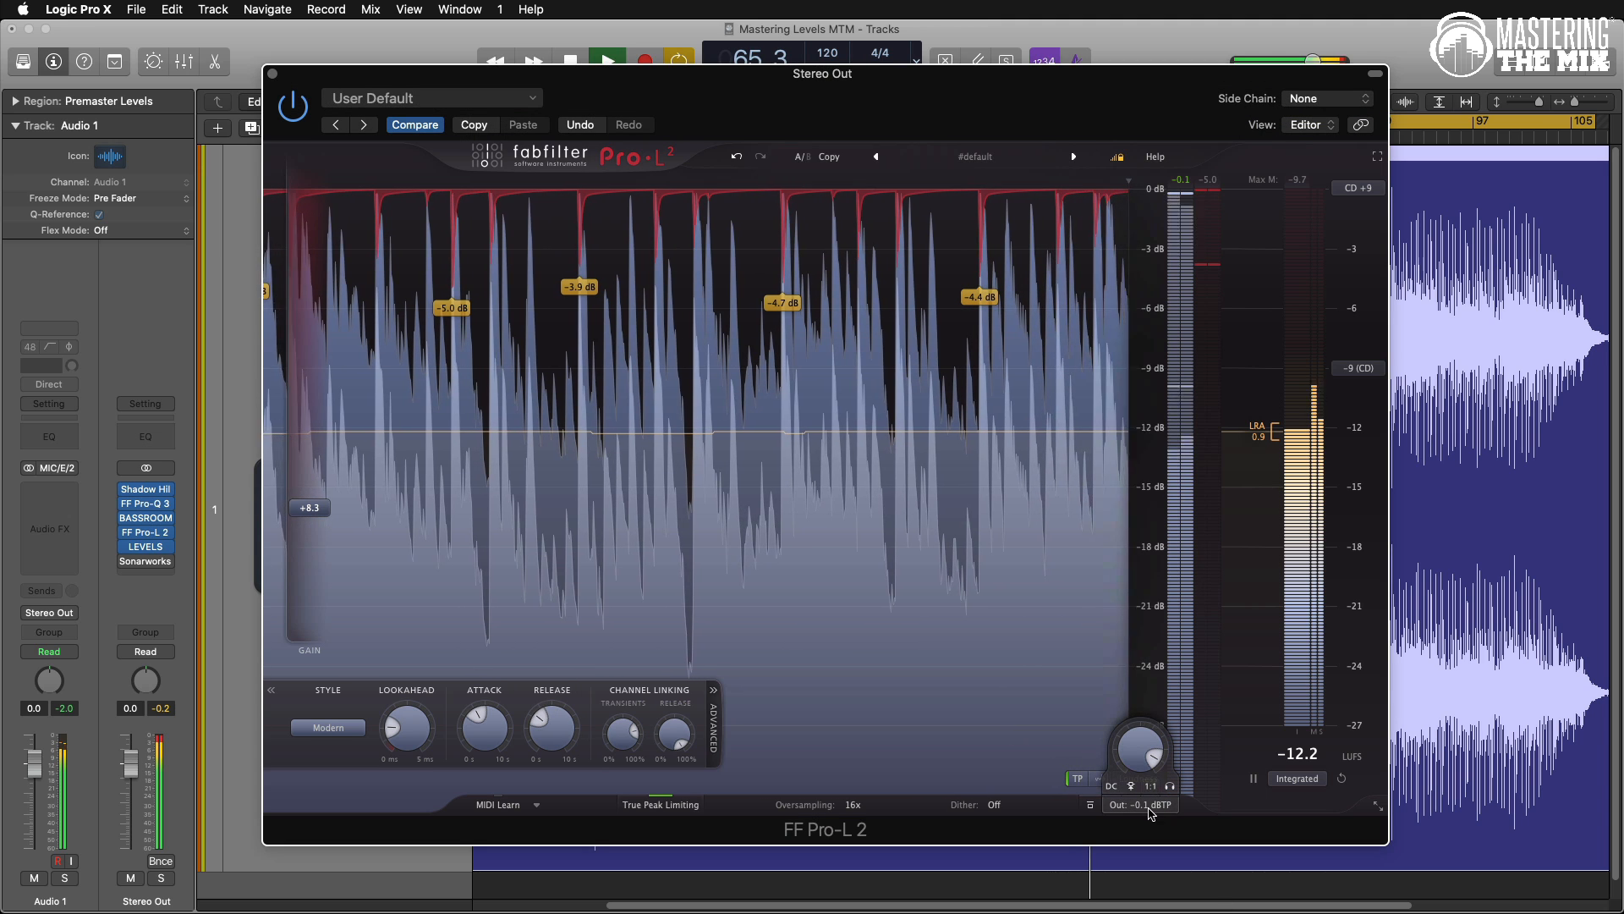
pyautogui.click(149, 548)
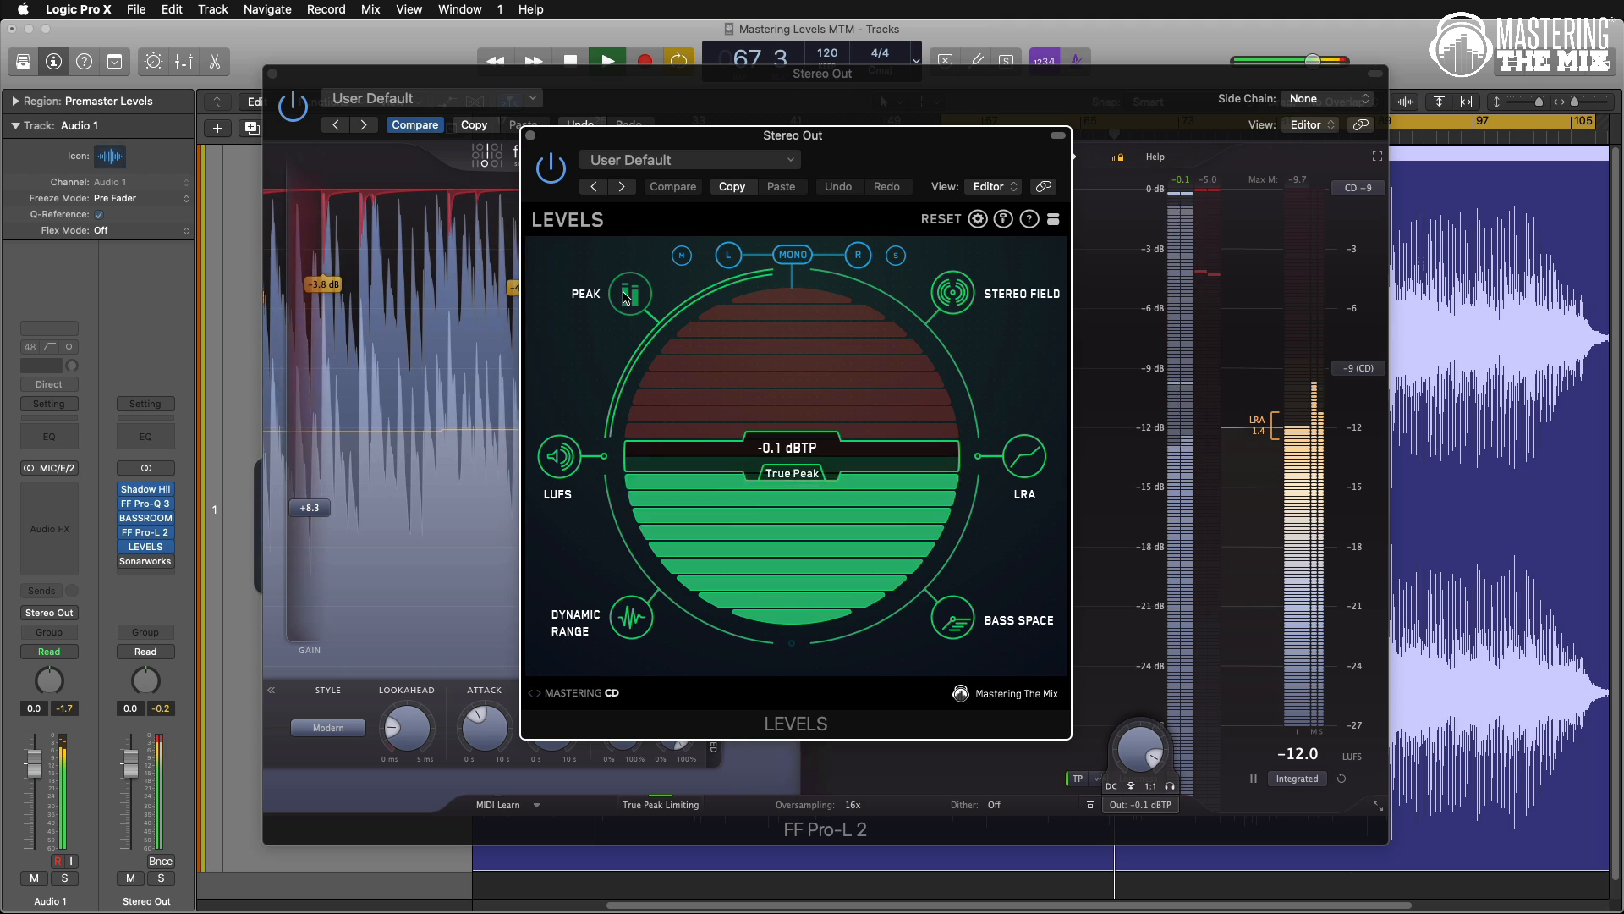
pyautogui.click(559, 458)
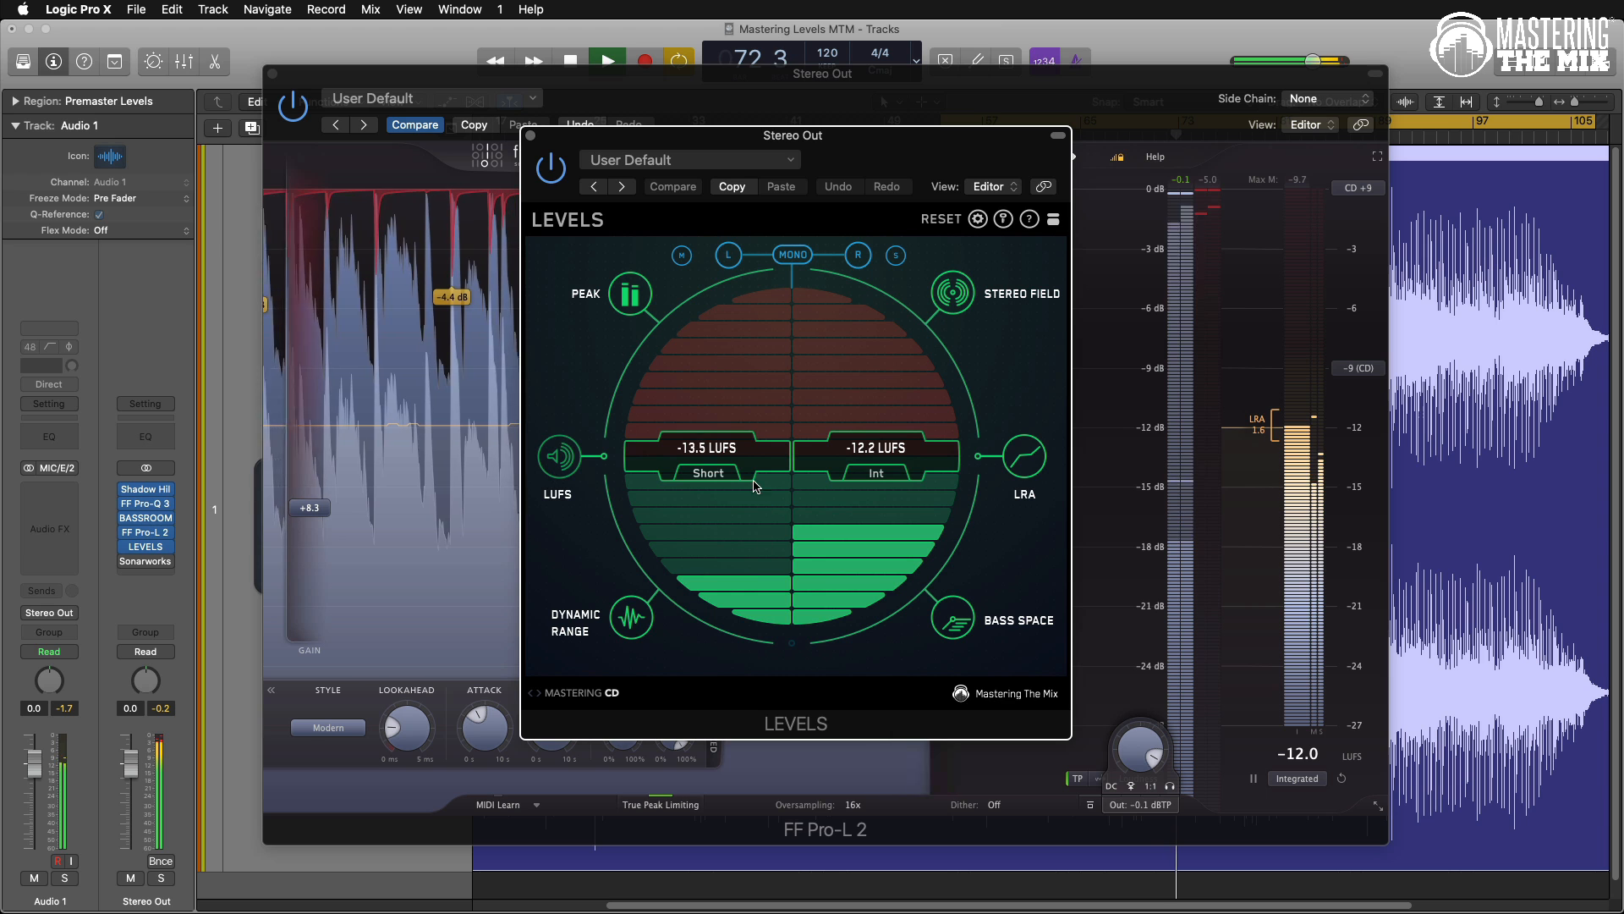
# Load the Spotify mastering preset in the LEVELS meter while the track plays.
pyautogui.click(600, 692)
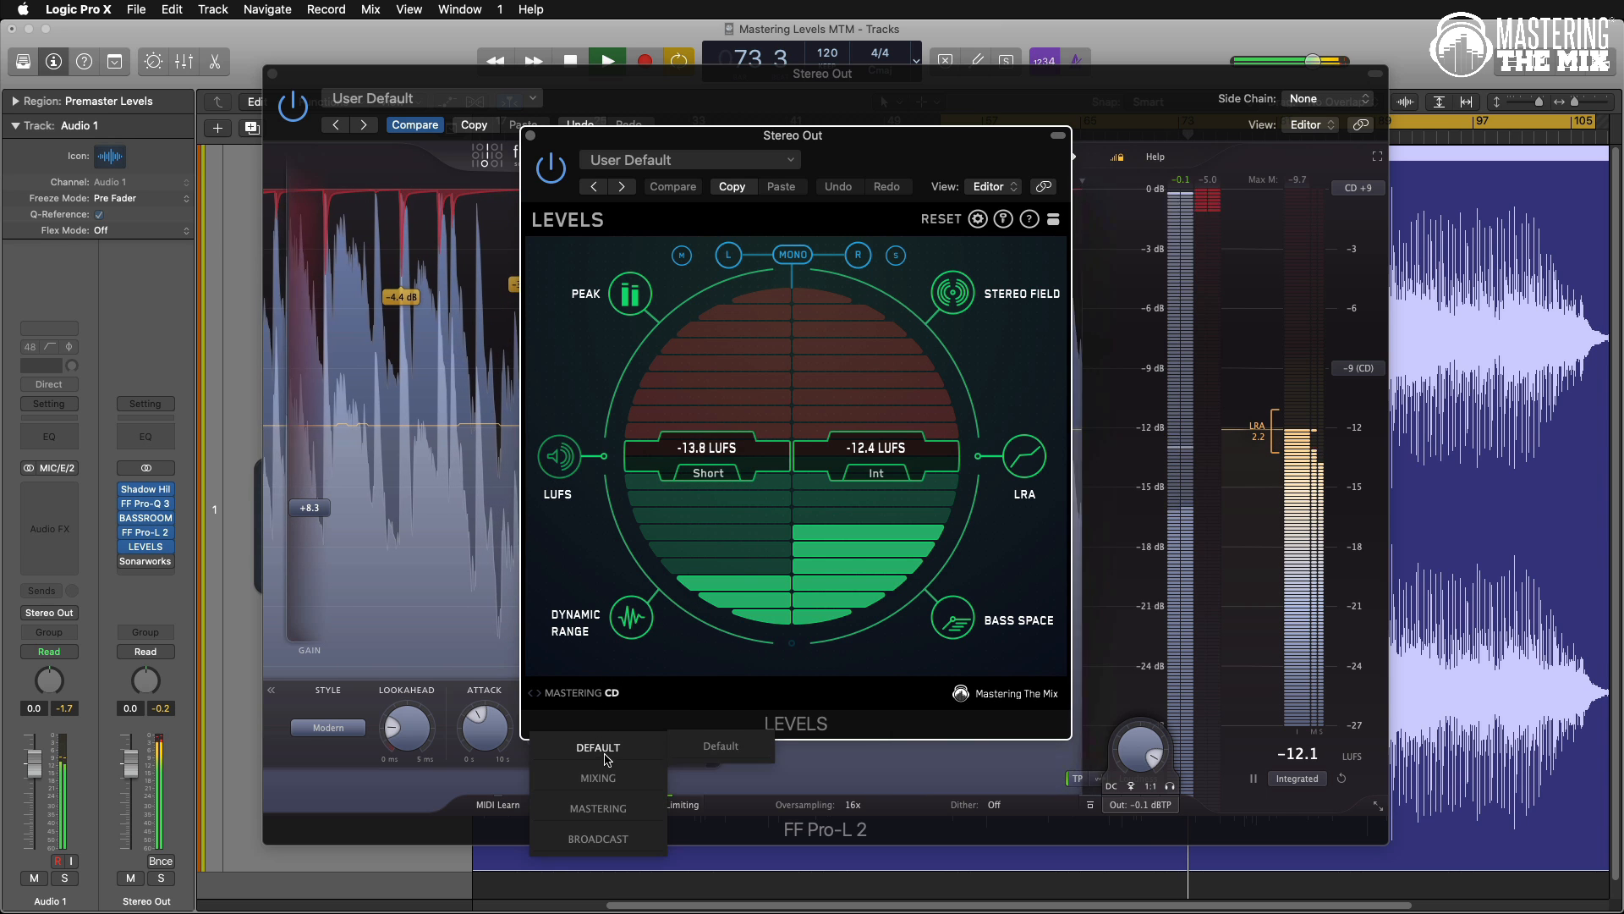
pyautogui.moveTo(610, 819)
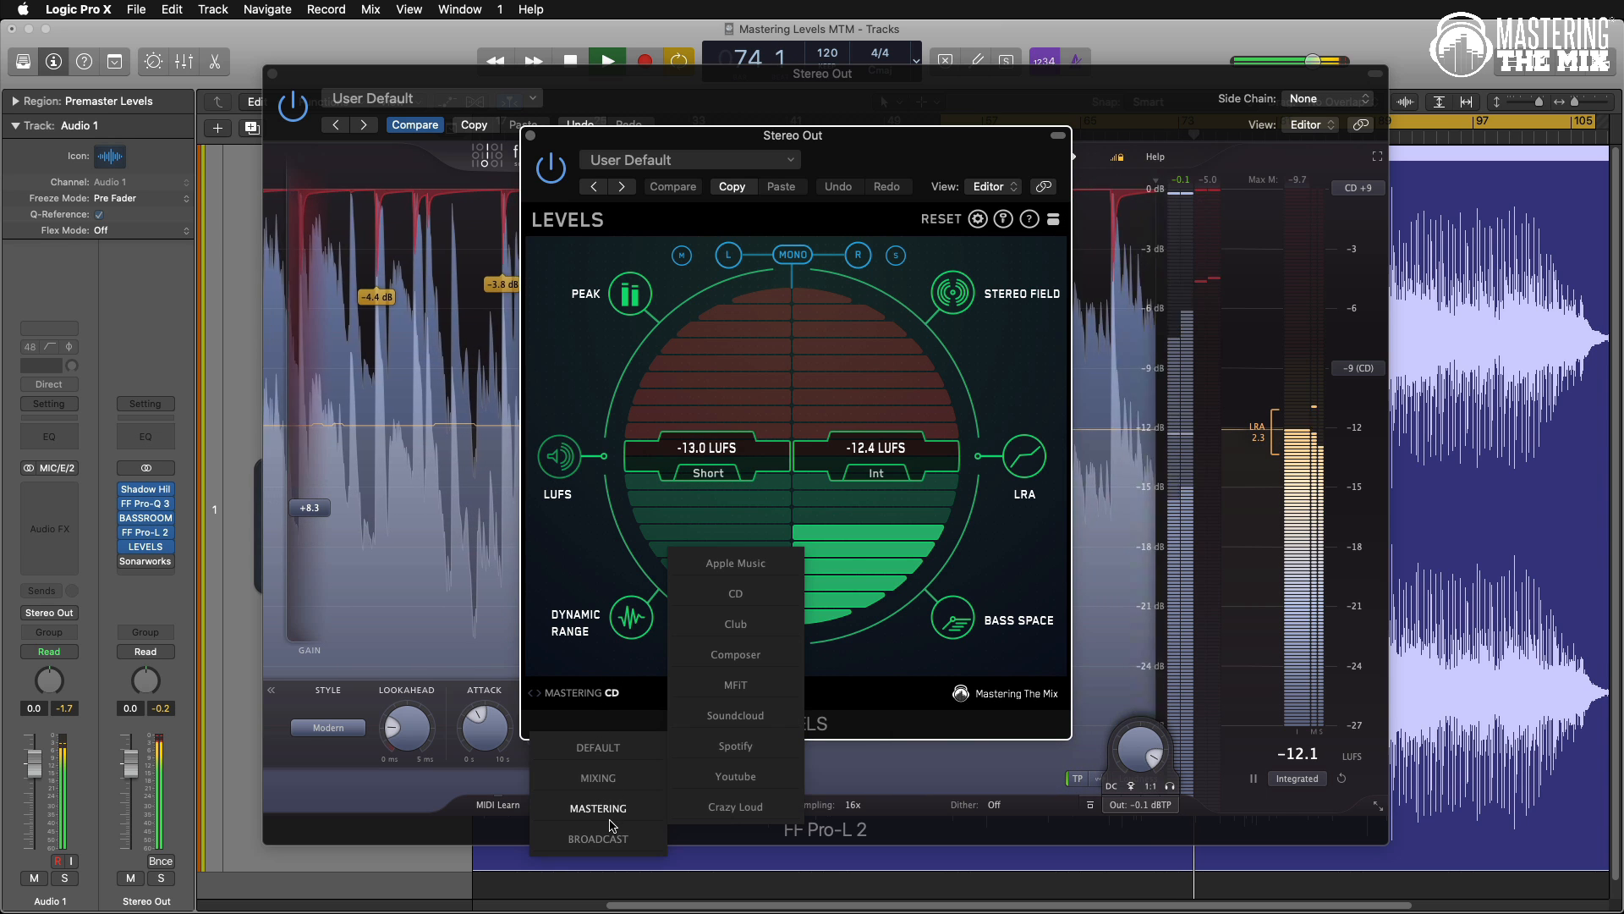
pyautogui.click(735, 746)
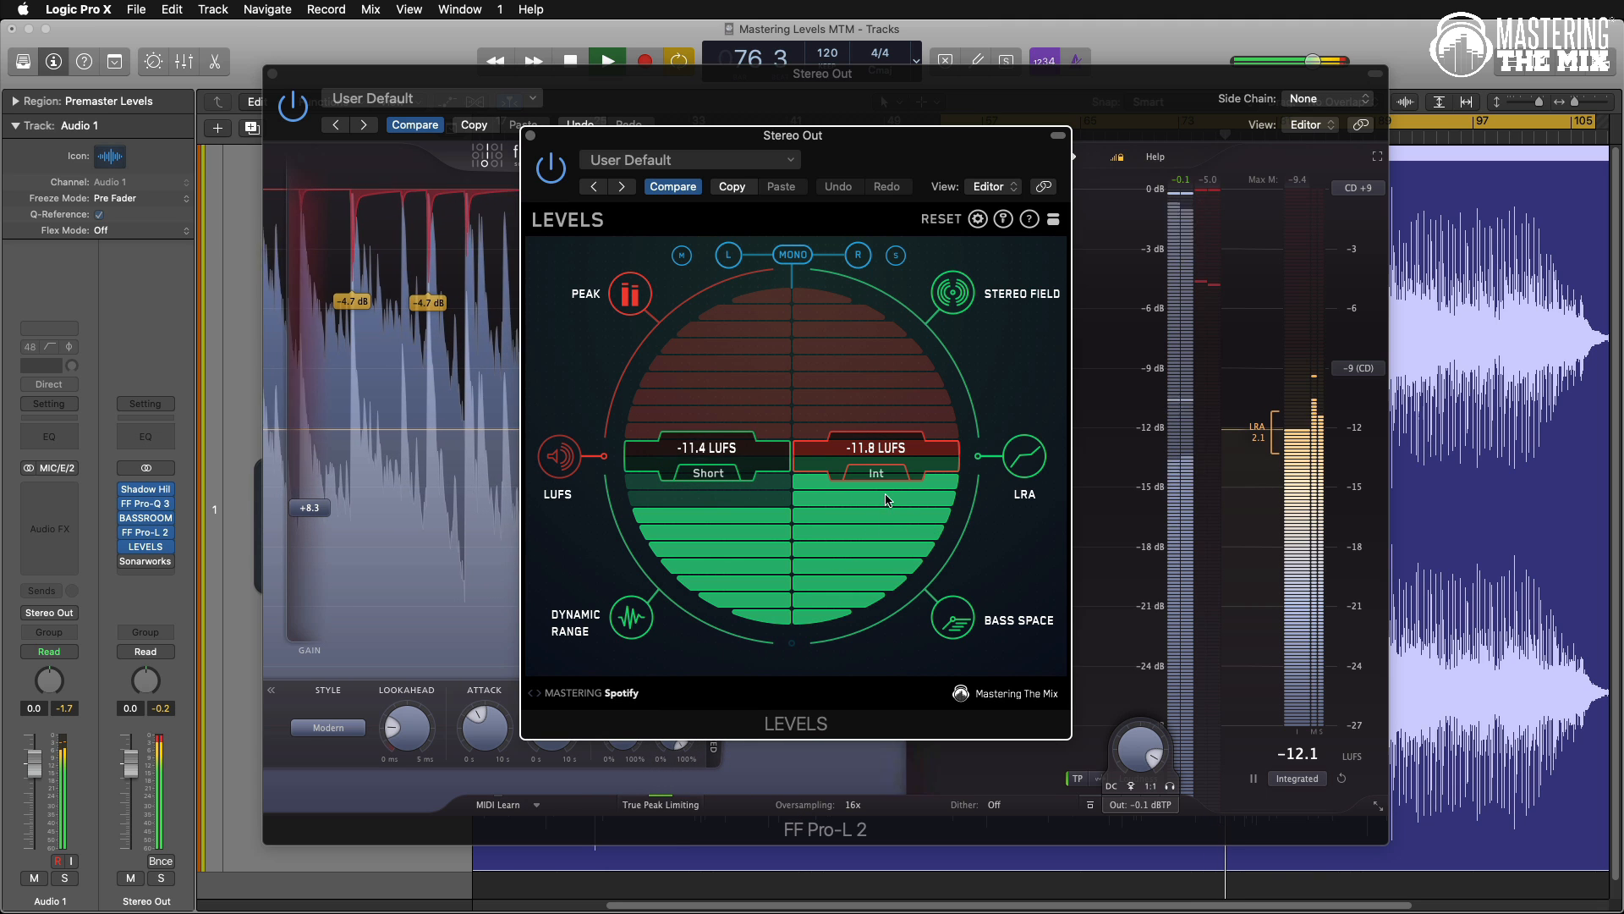
# Lower the Pro-L 2 limiter's gain to +7.0 dB and check the loudness and true peak in LEVELS.
pyautogui.moveTo(305, 524); pyautogui.dragTo(305, 545)
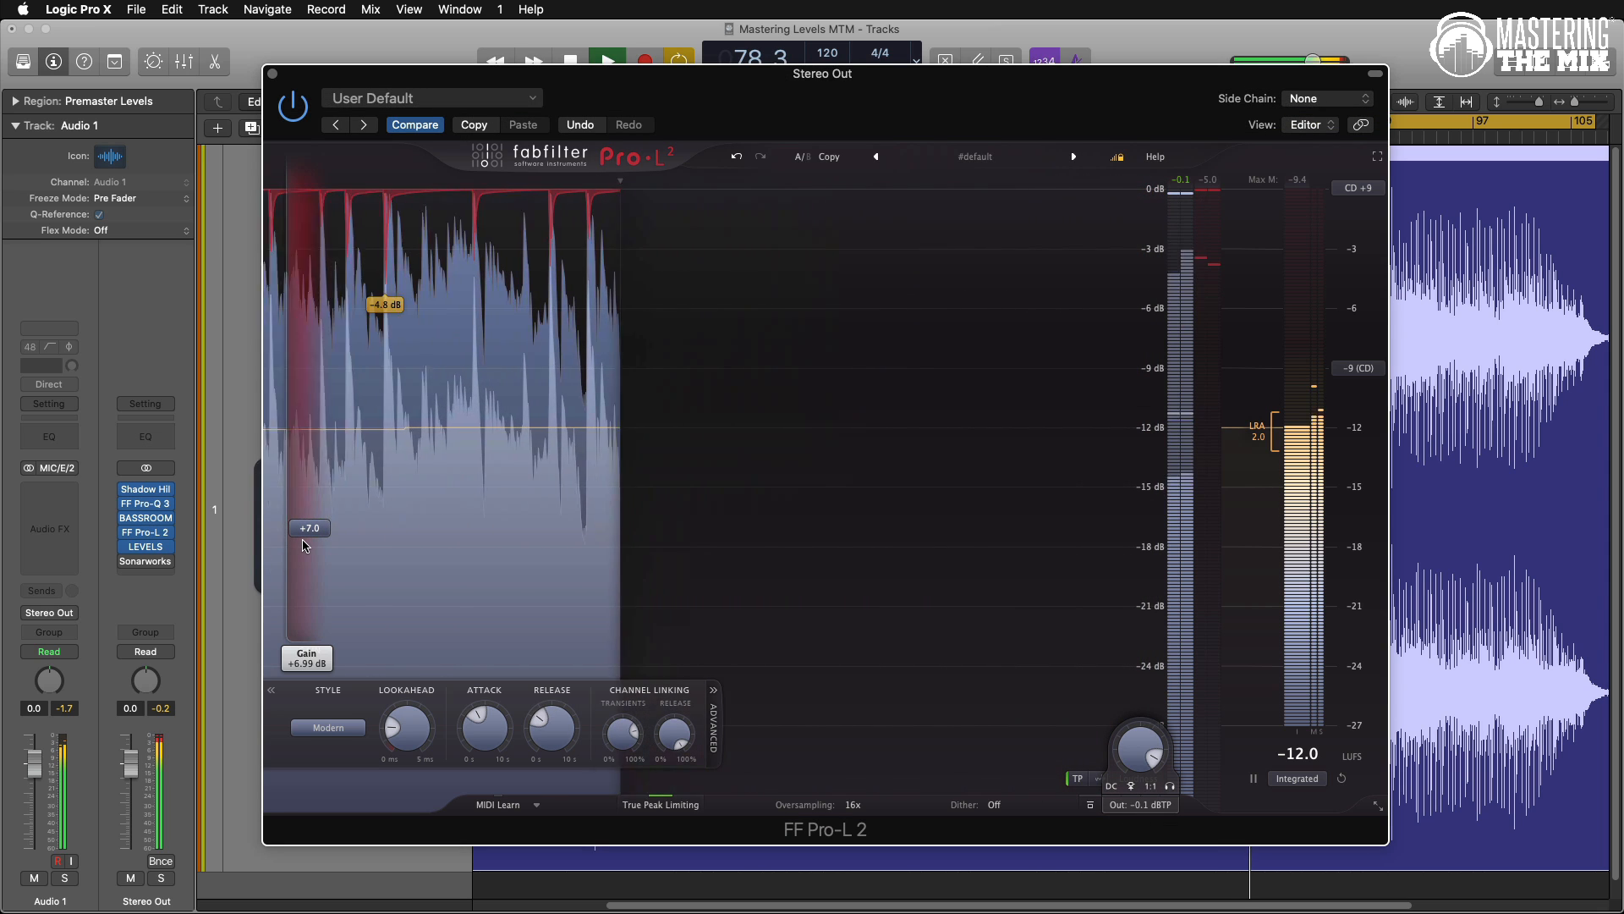
pyautogui.click(146, 548)
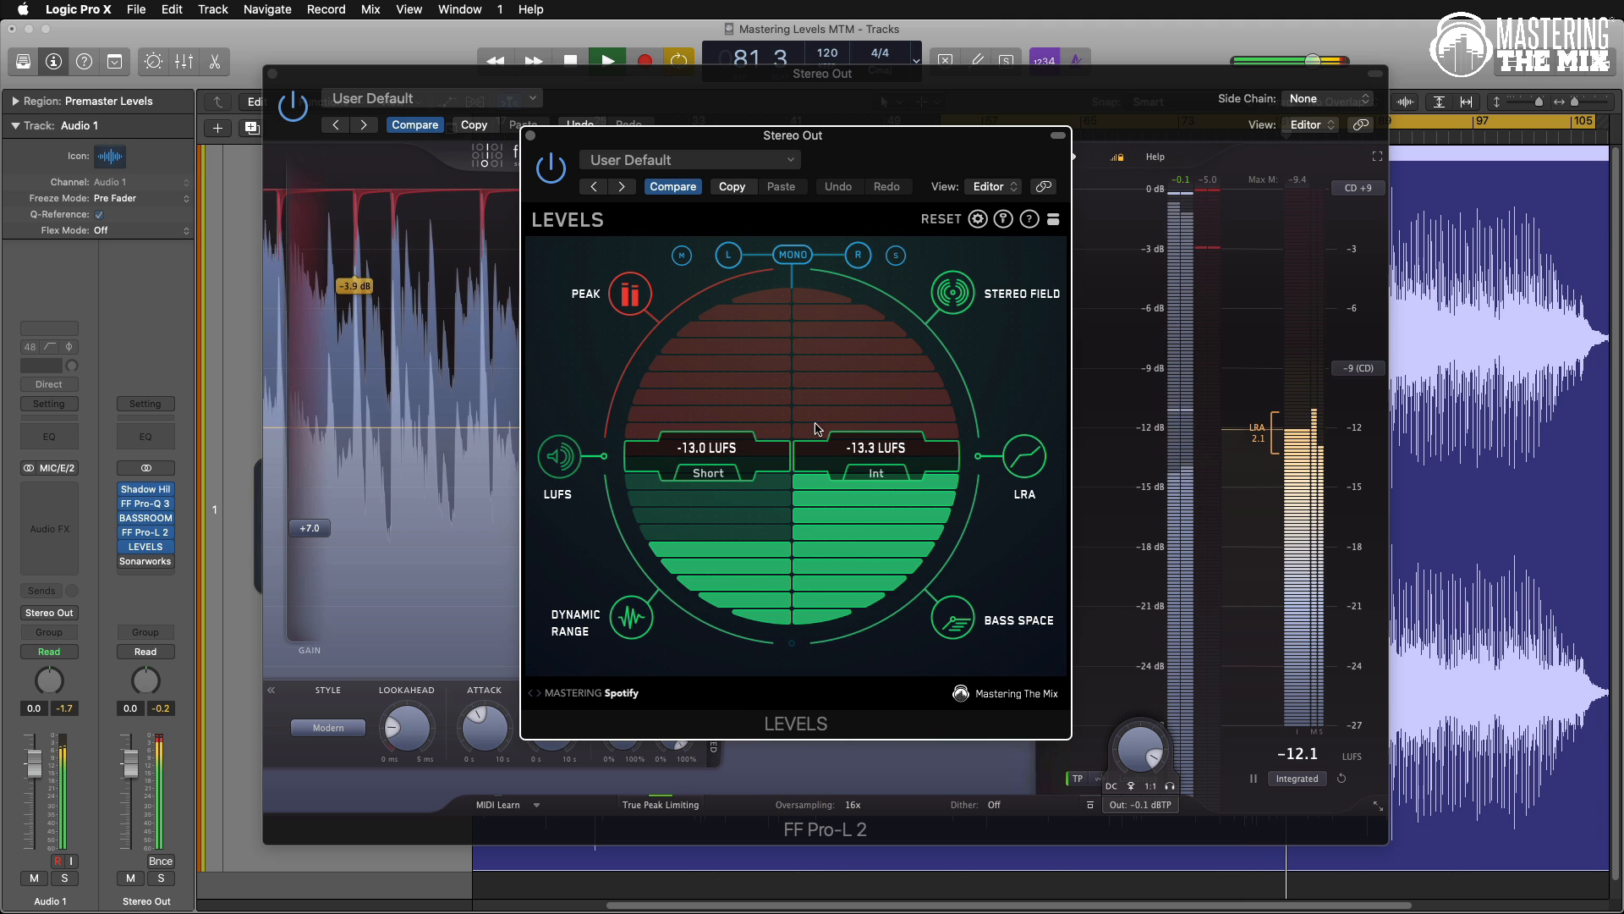
pyautogui.click(629, 301)
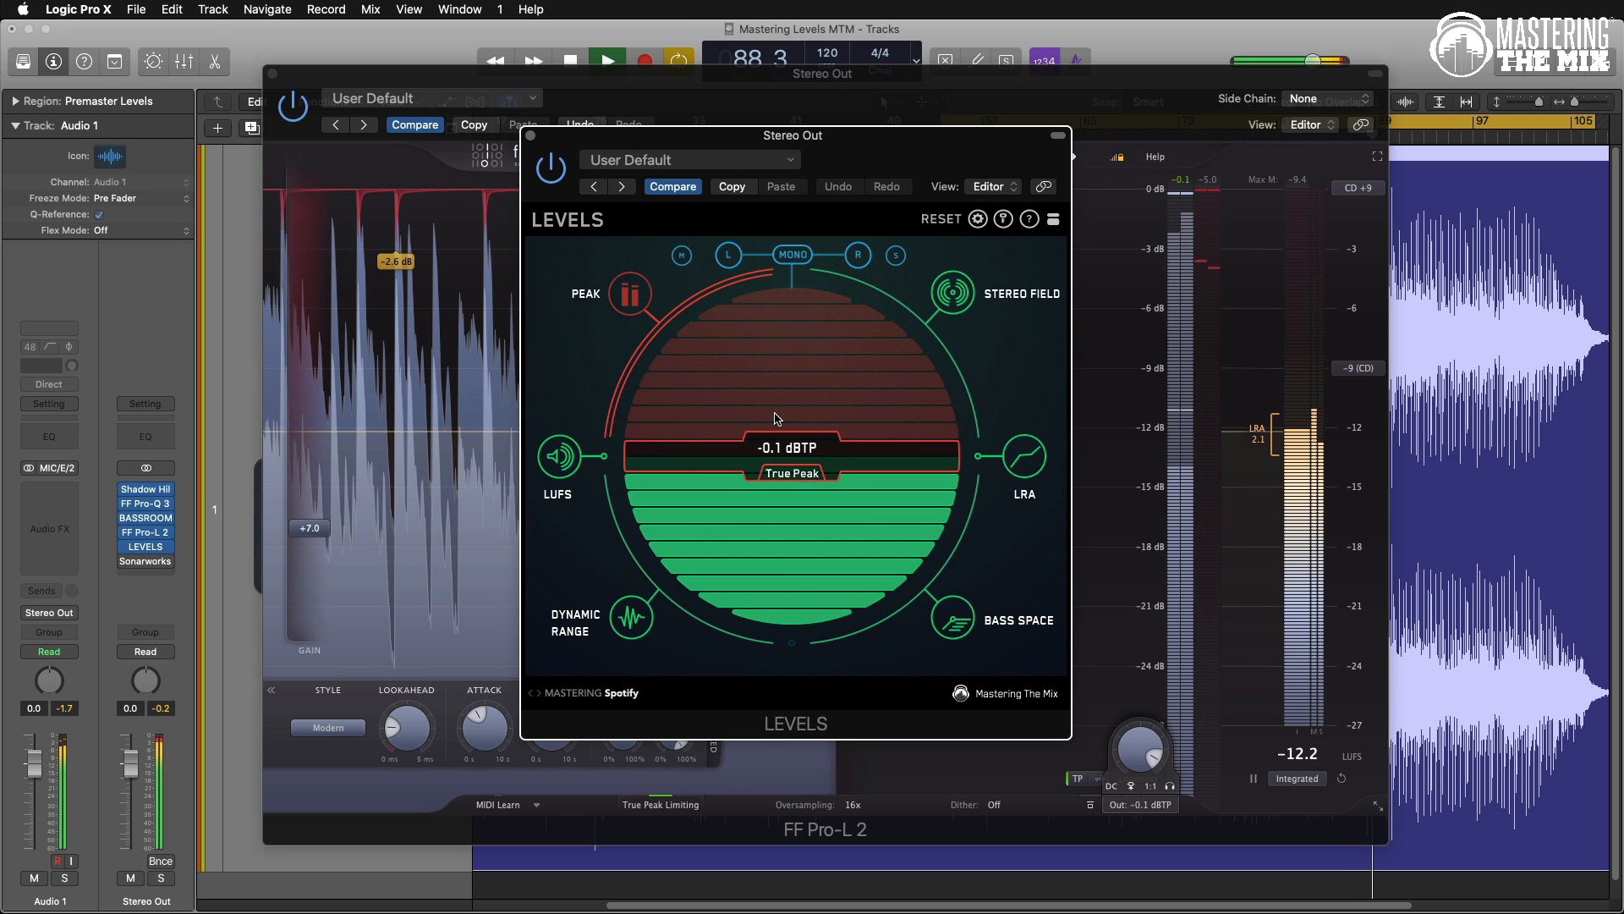
# Lower the Pro-L 2 output level to -1.1 dBTP and reset the LEVELS readings to measure the true peak again.
pyautogui.click(1142, 741)
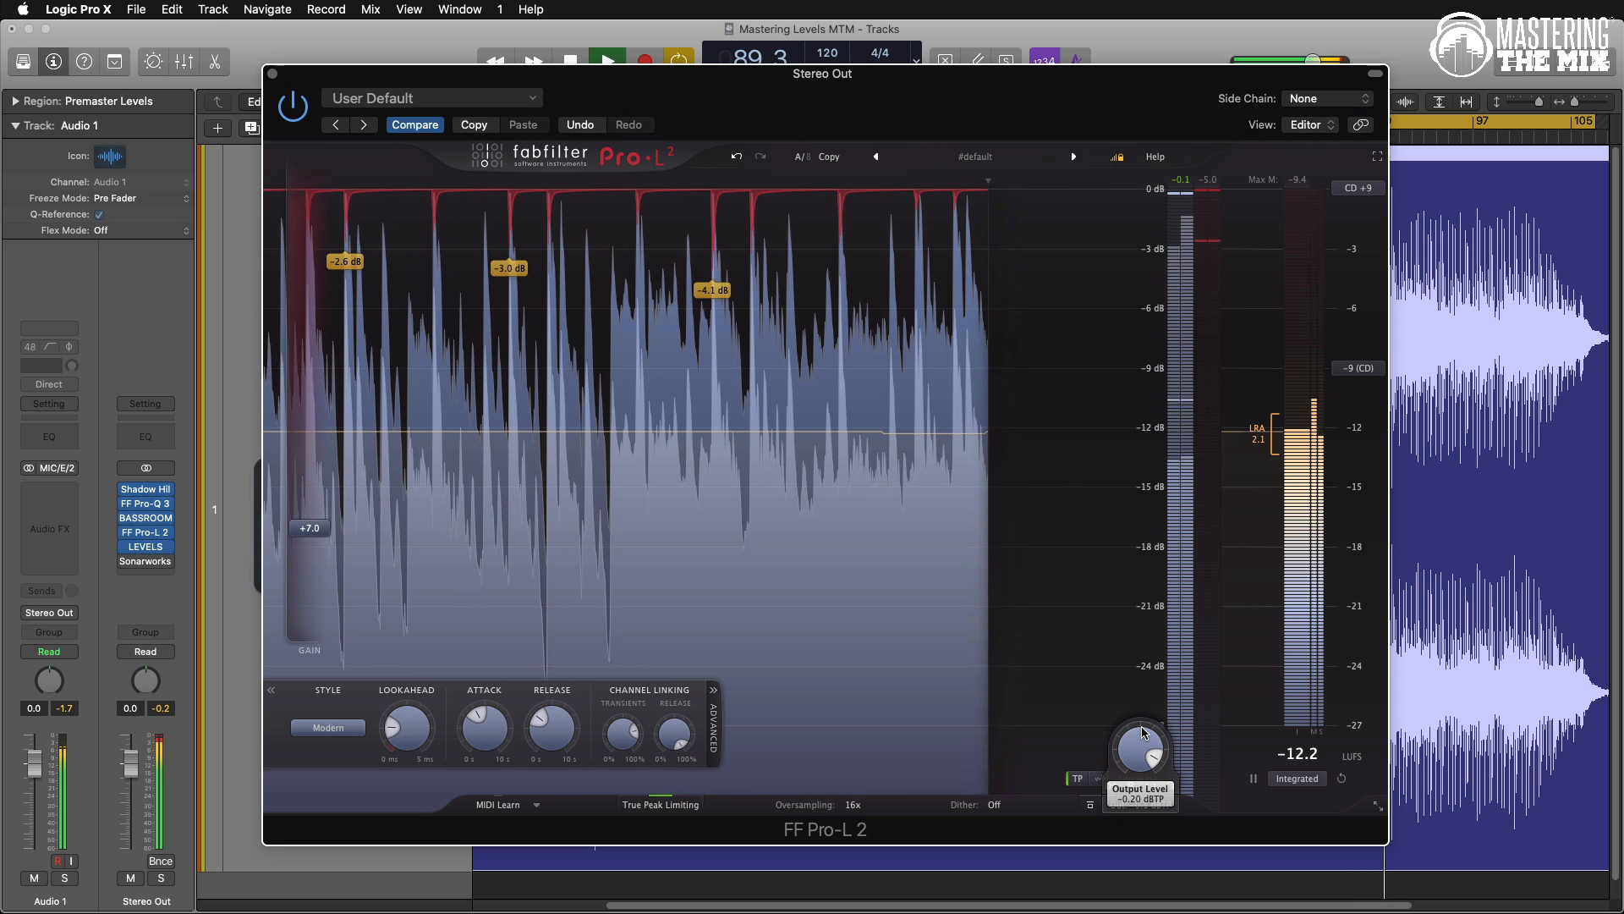
pyautogui.moveTo(1142, 741); pyautogui.dragTo(1143, 849)
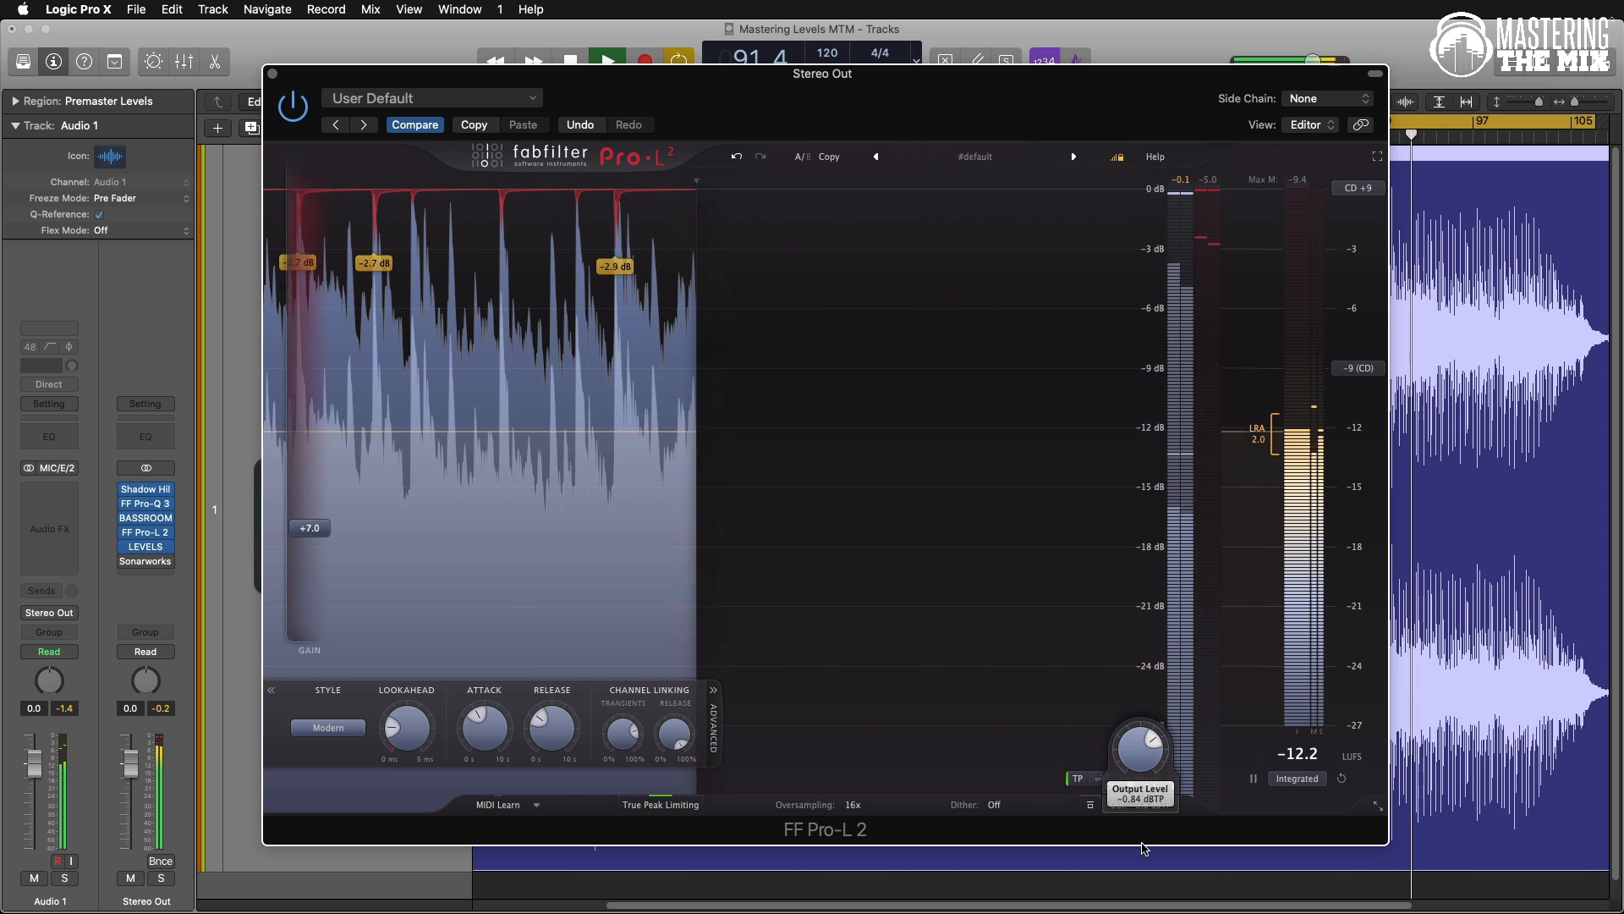
pyautogui.click(154, 548)
pyautogui.click(154, 548)
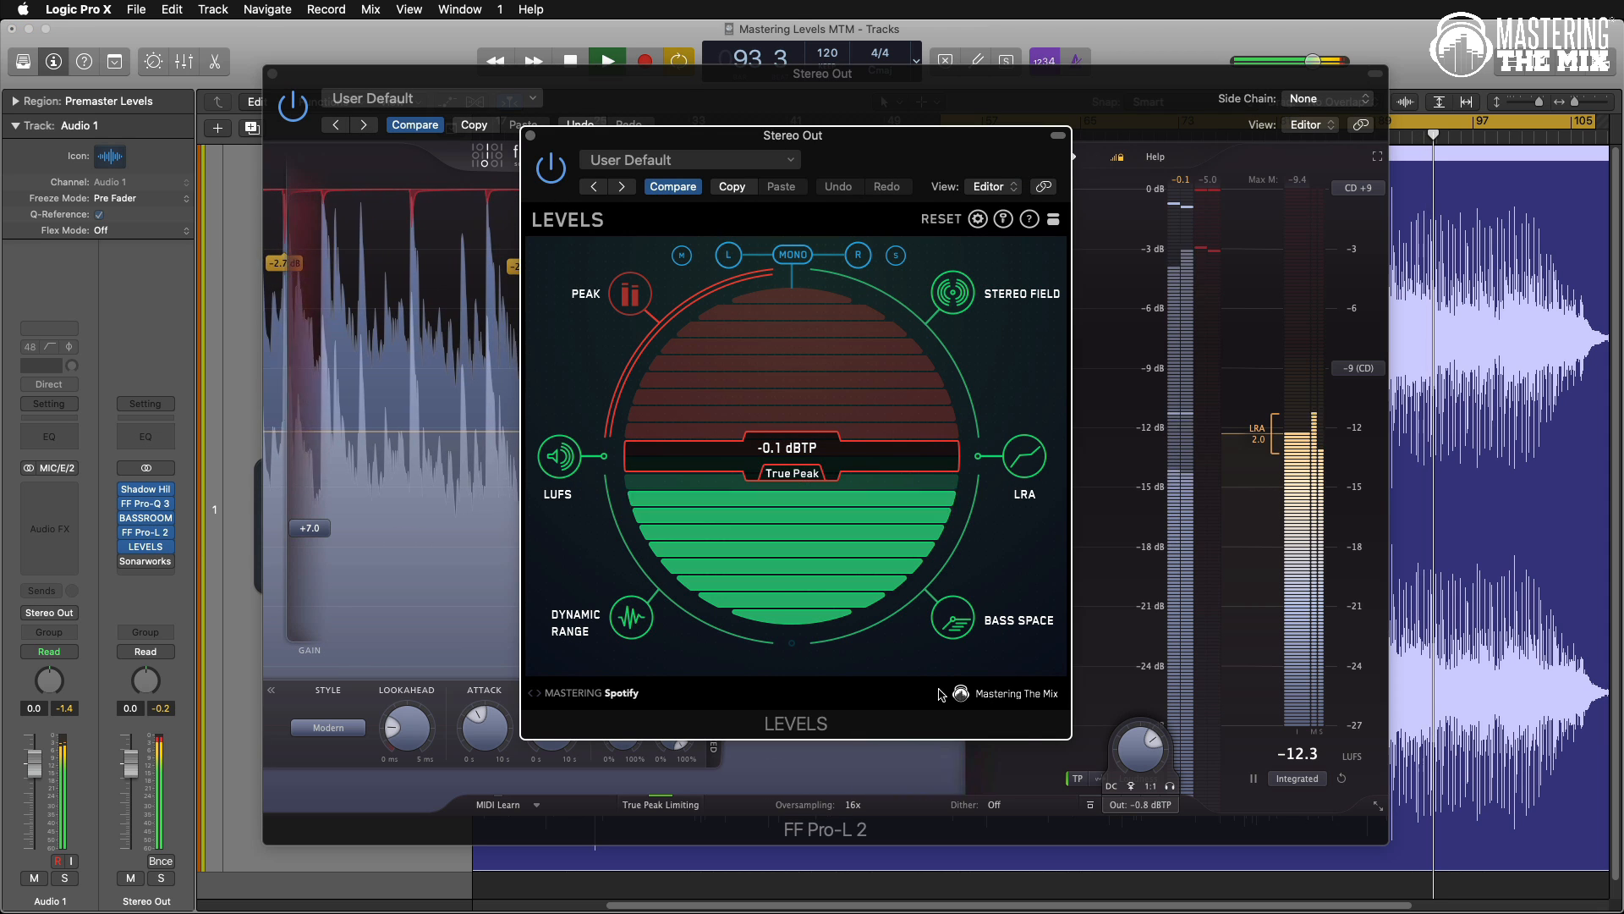
pyautogui.moveTo(1128, 756); pyautogui.dragTo(1144, 780)
pyautogui.click(147, 548)
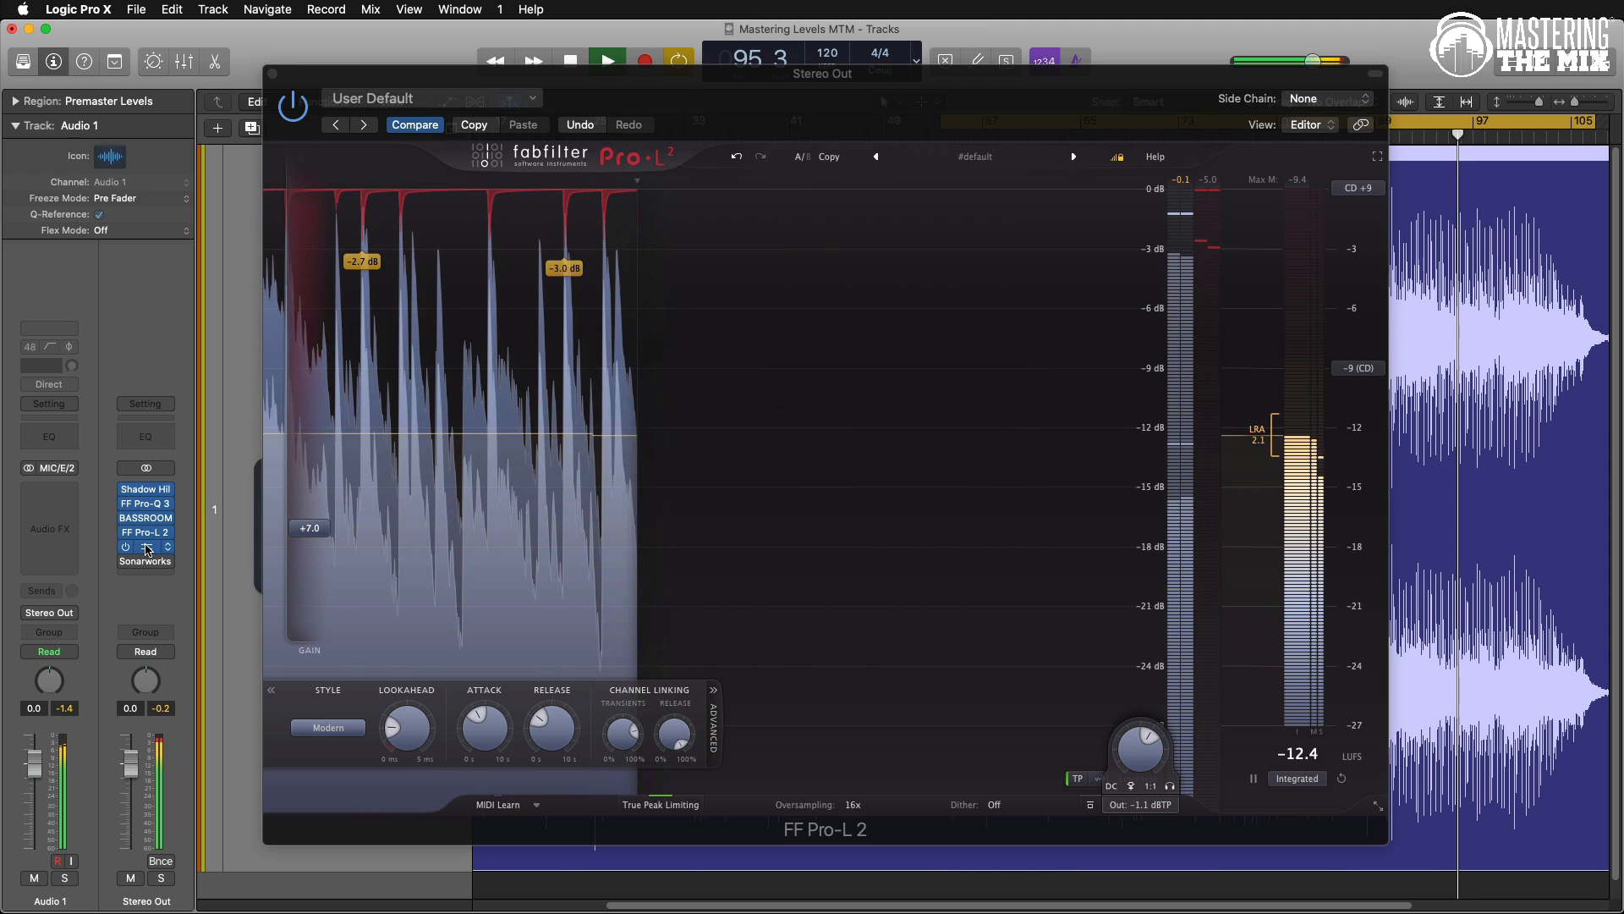
pyautogui.click(147, 548)
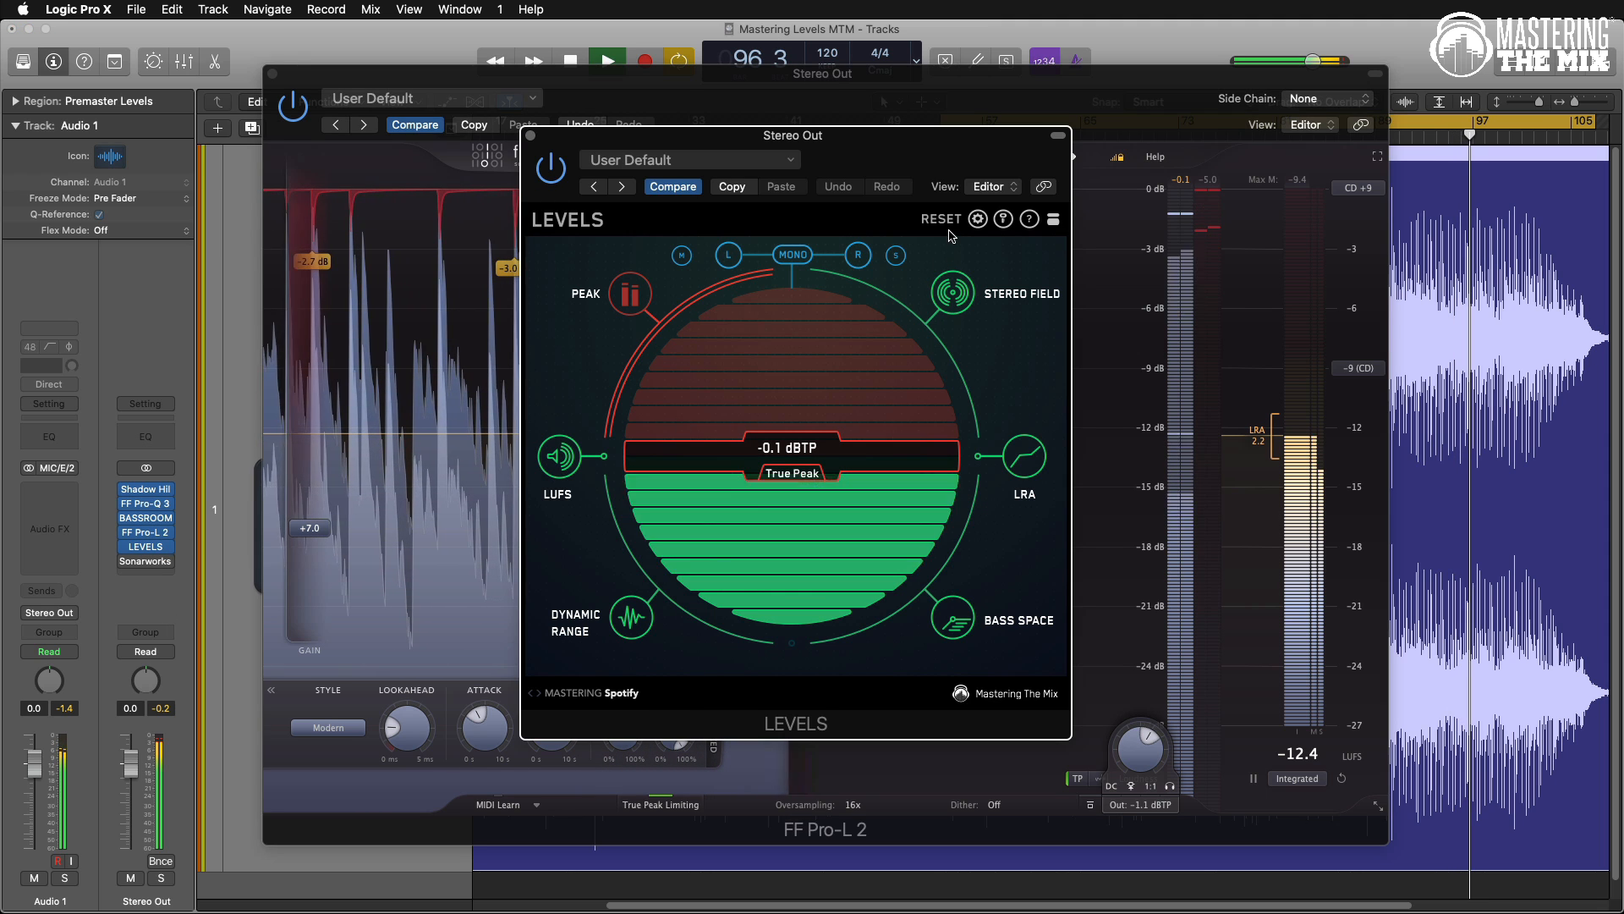
pyautogui.click(943, 220)
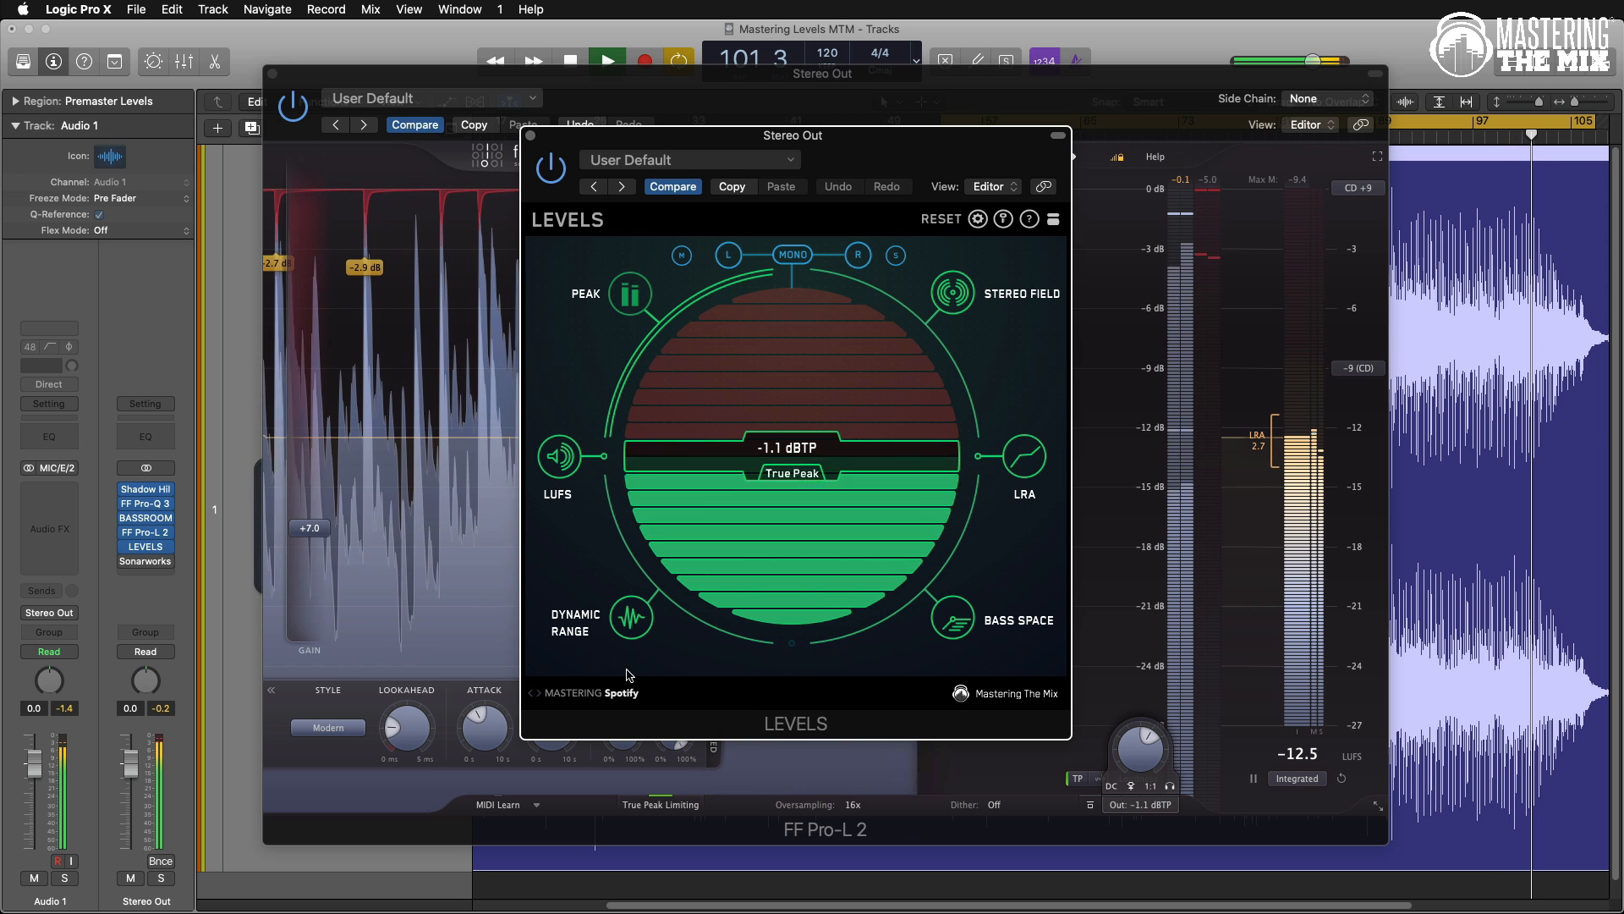
pyautogui.click(618, 699)
pyautogui.moveTo(660, 808)
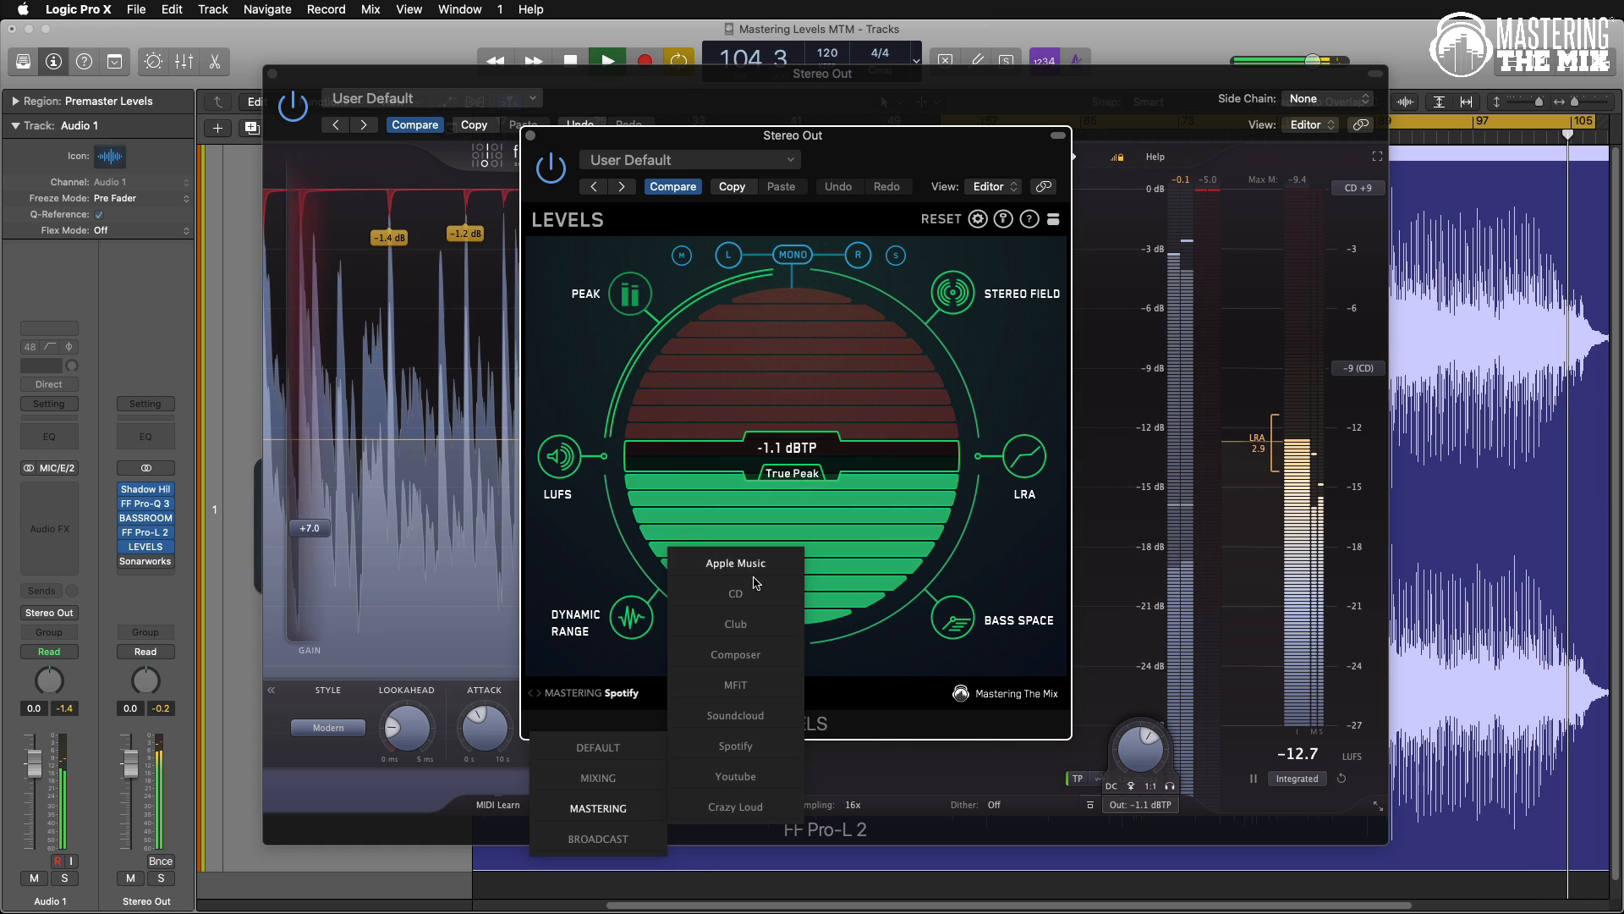
pyautogui.click(989, 533)
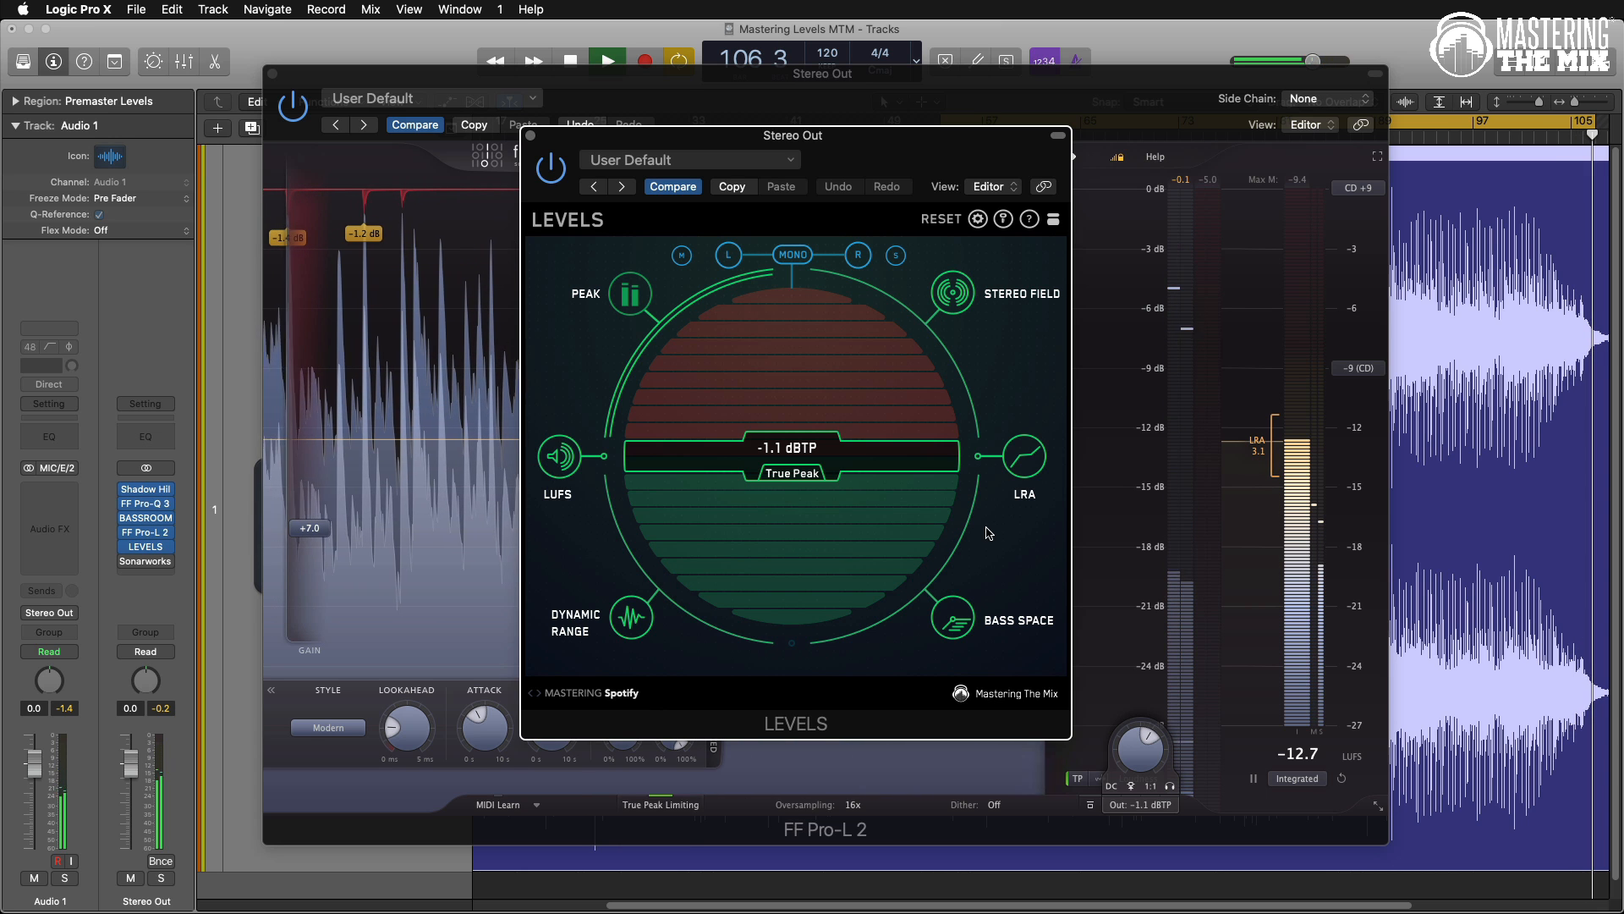